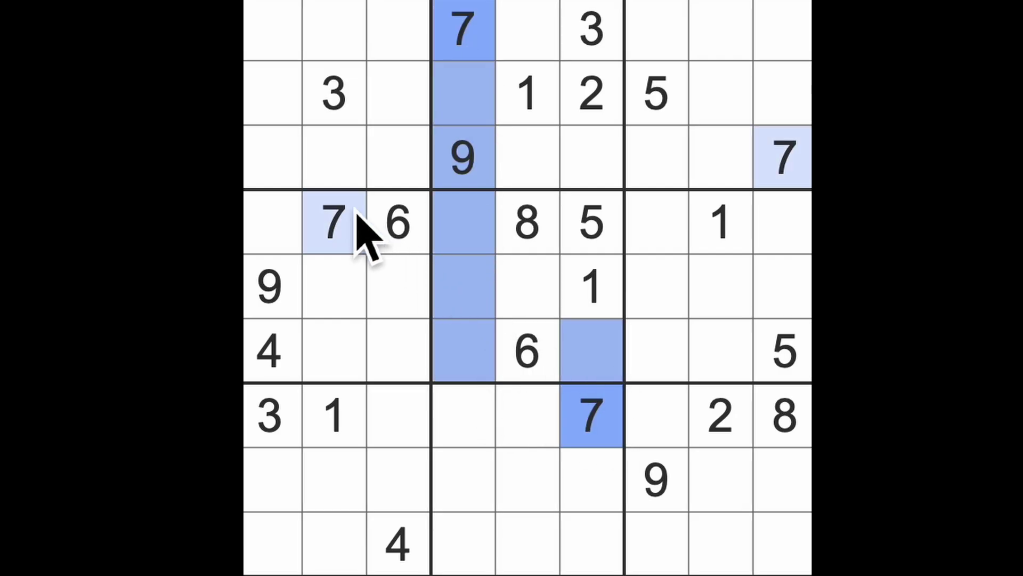
- Enter 7 in the centre cell and 1 at row 6, column 3
click(528, 308)
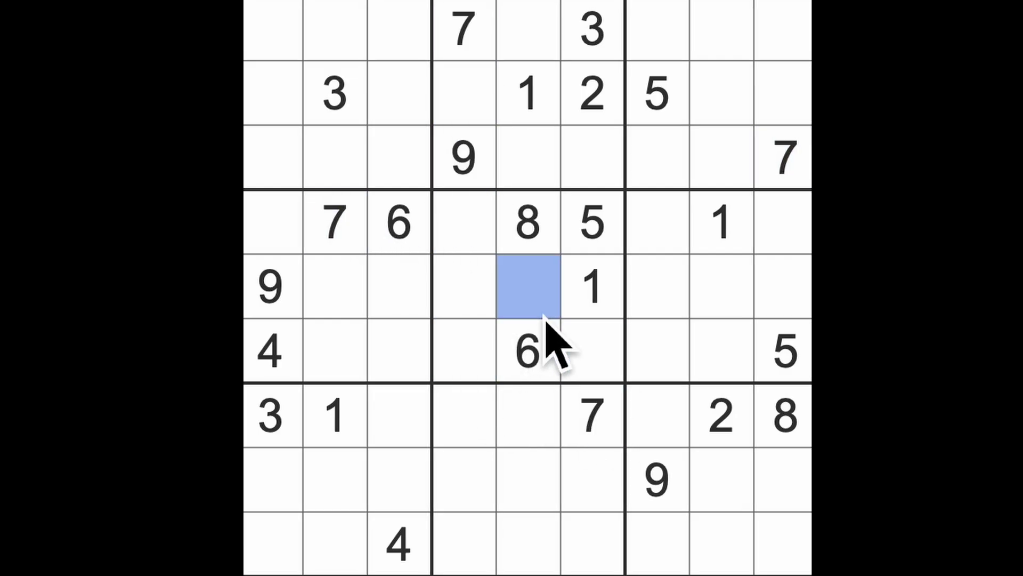
key(7)
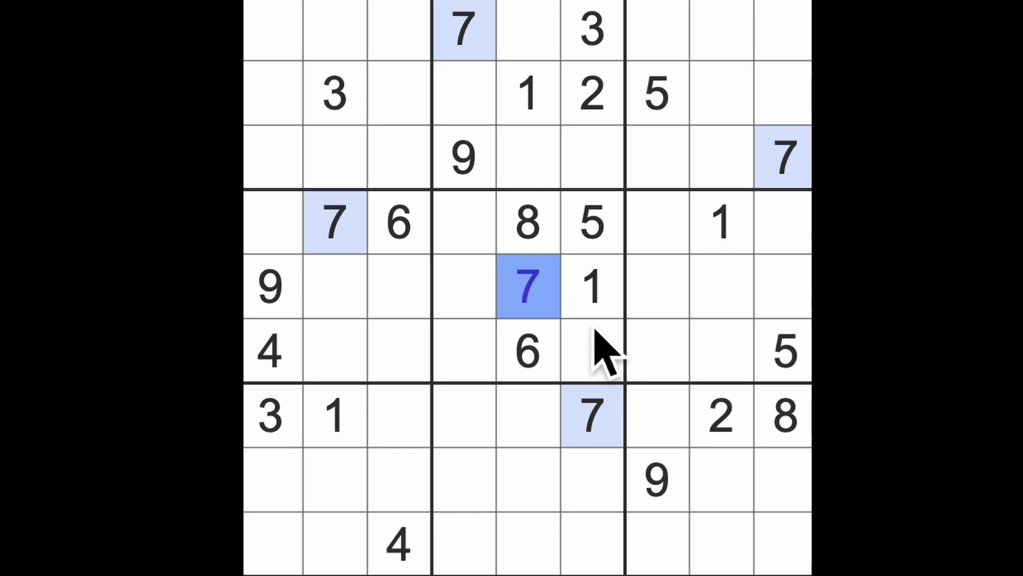
click(591, 286)
drag(592, 287, 336, 287)
drag(724, 256, 400, 376)
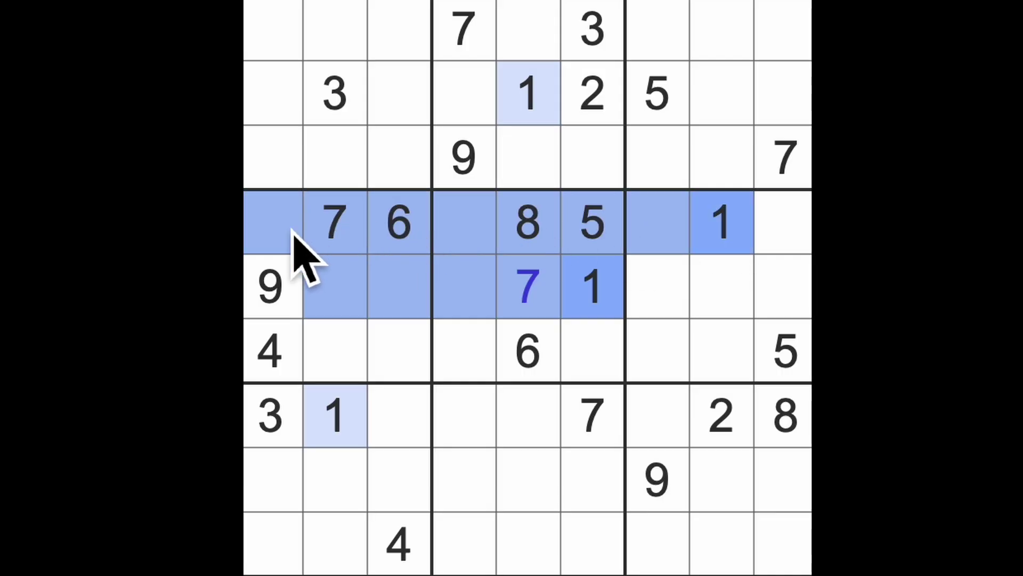
click(400, 351)
text(1)
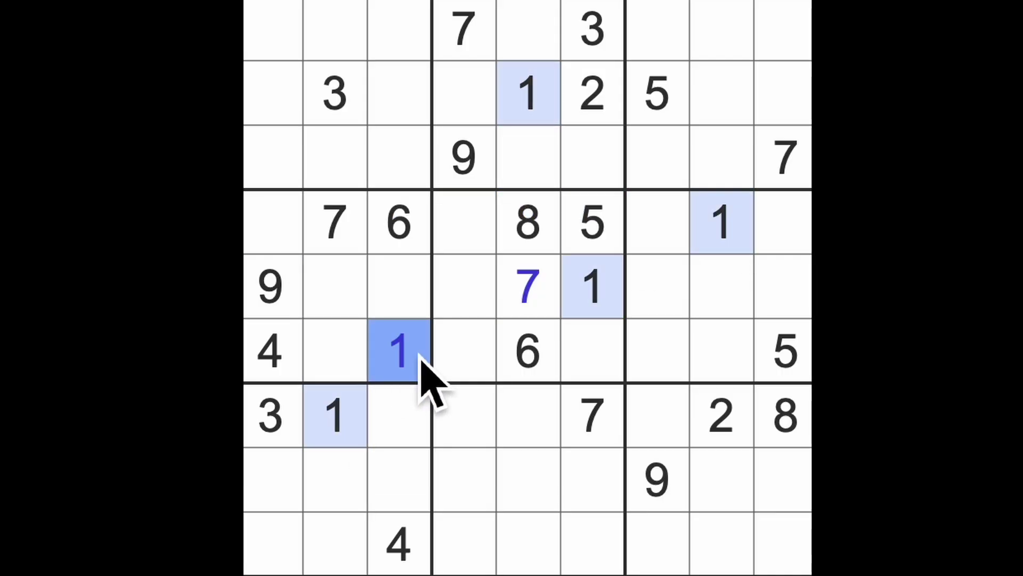
- Place a 9 at row 6, column 6 after checking column 4
click(464, 157)
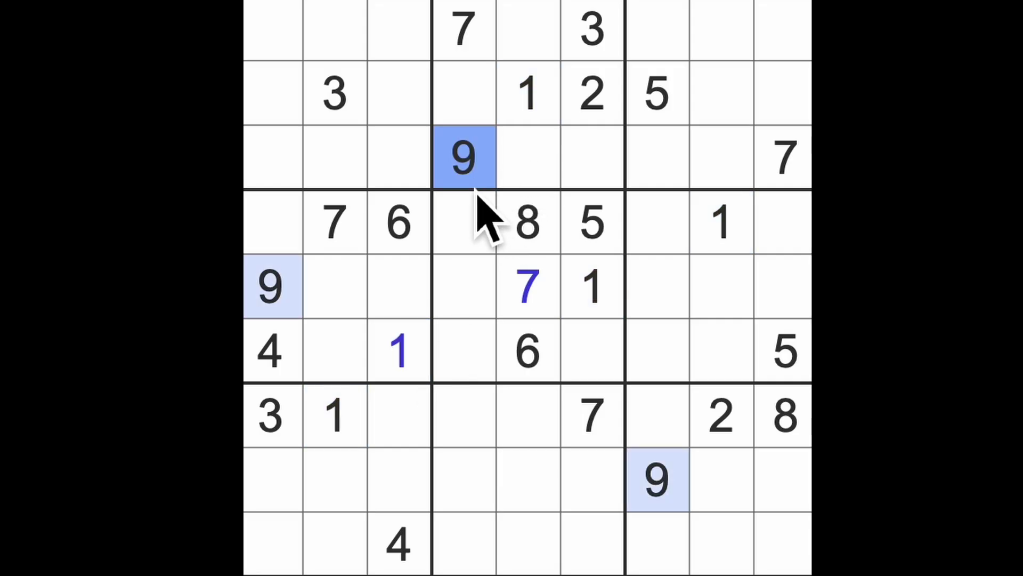
drag(464, 220, 480, 359)
click(588, 360)
text(9)
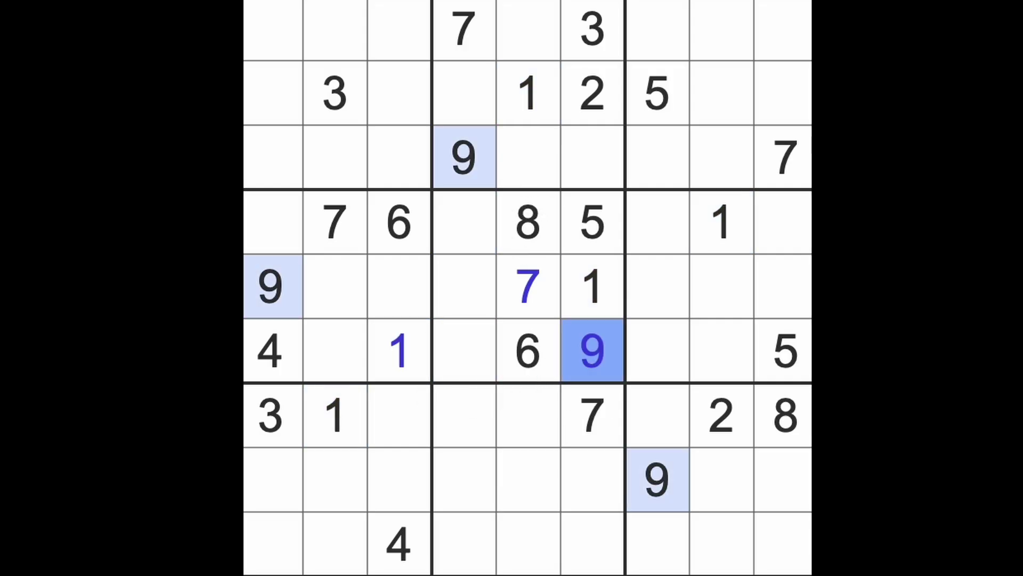
drag(464, 220, 472, 360)
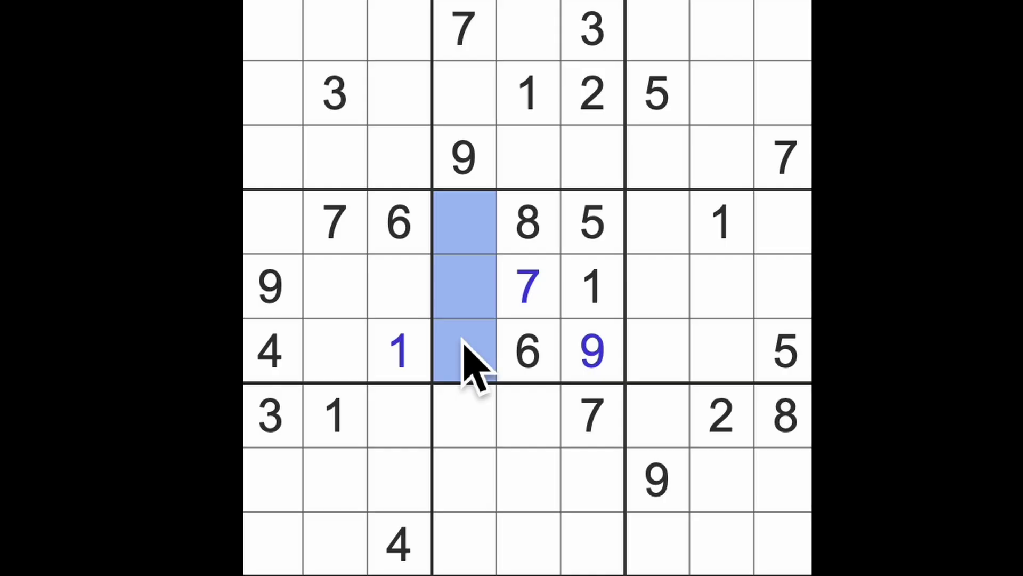
- Check the 2s, 3s and column 5, then enter 9 at row 7, column 5
click(595, 100)
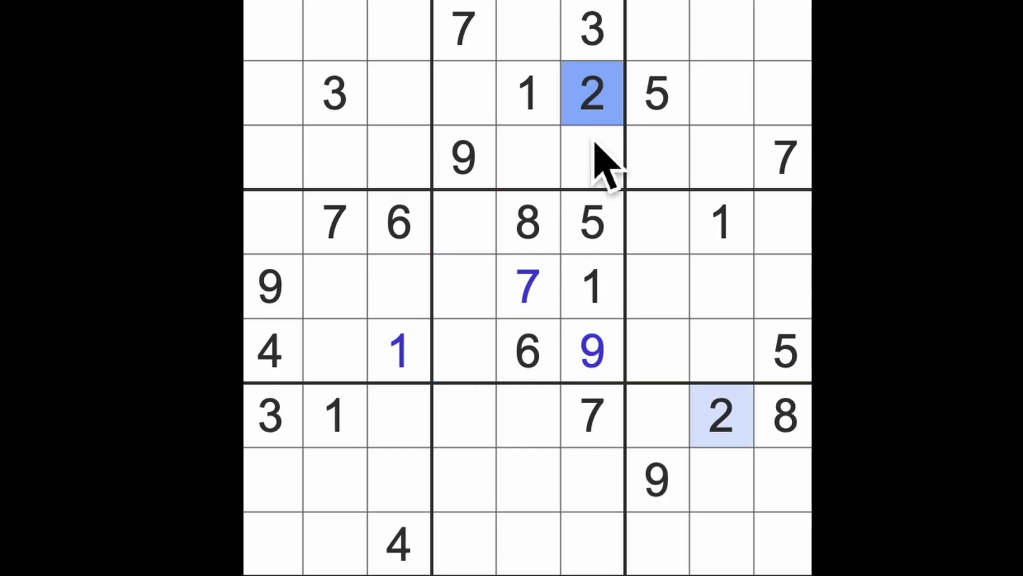
drag(528, 480, 528, 552)
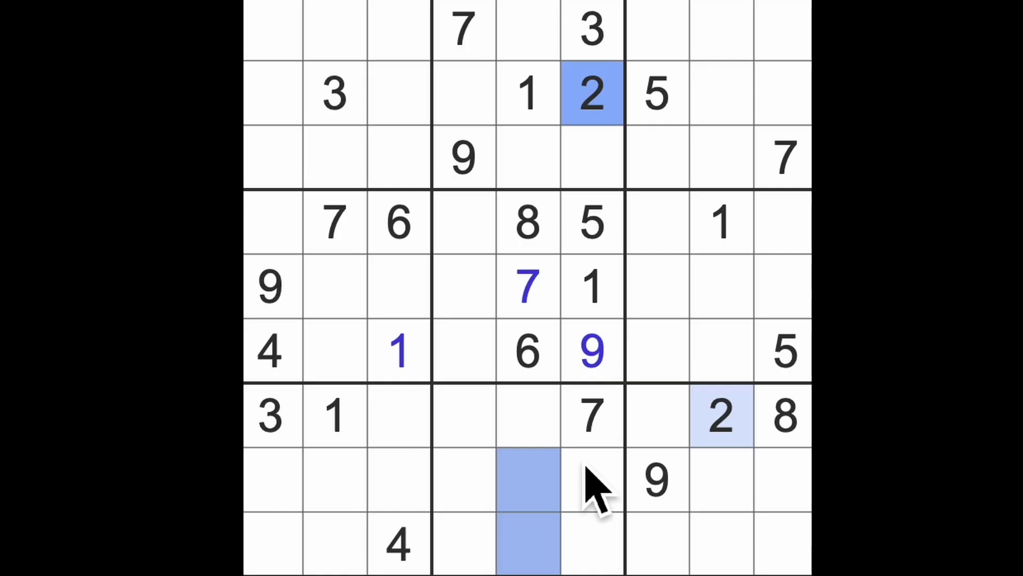
click(593, 32)
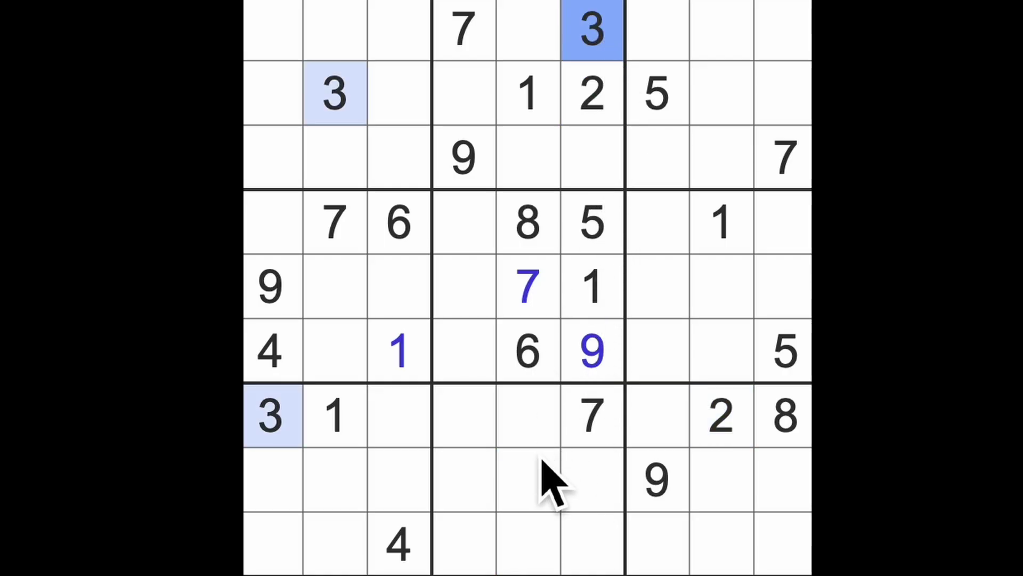
drag(529, 480, 528, 551)
text(1)
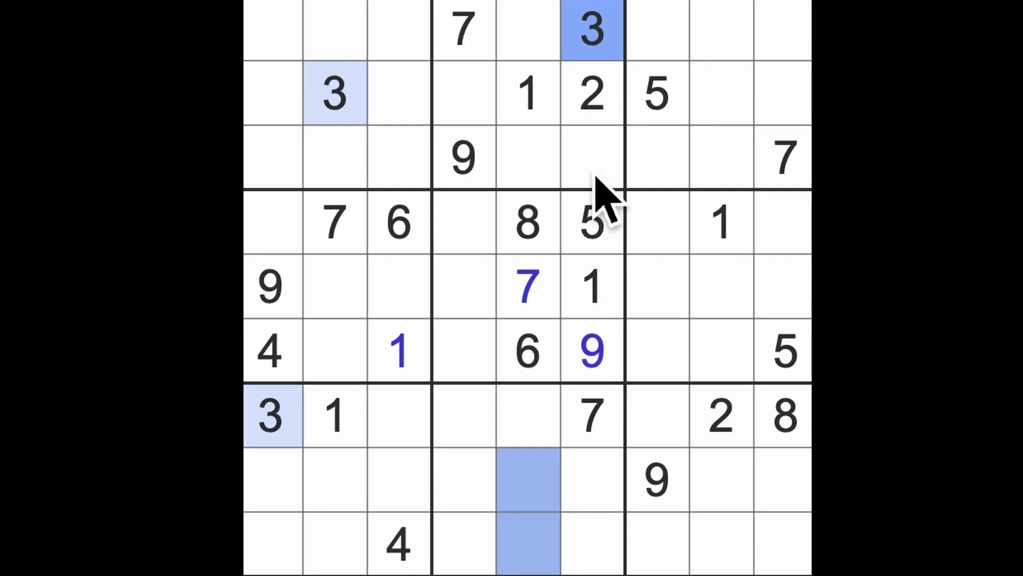
drag(465, 224, 465, 350)
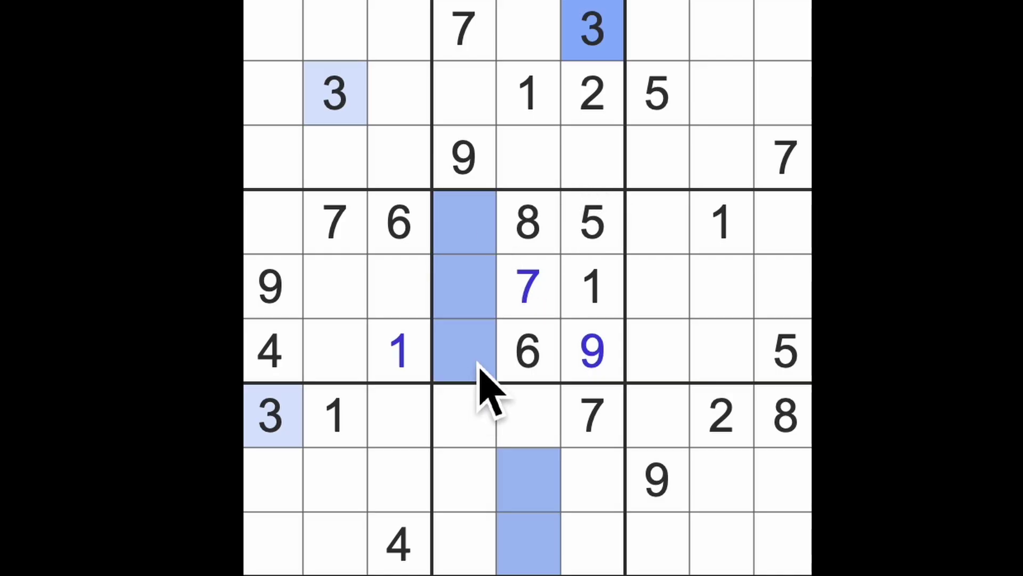
drag(593, 95, 593, 32)
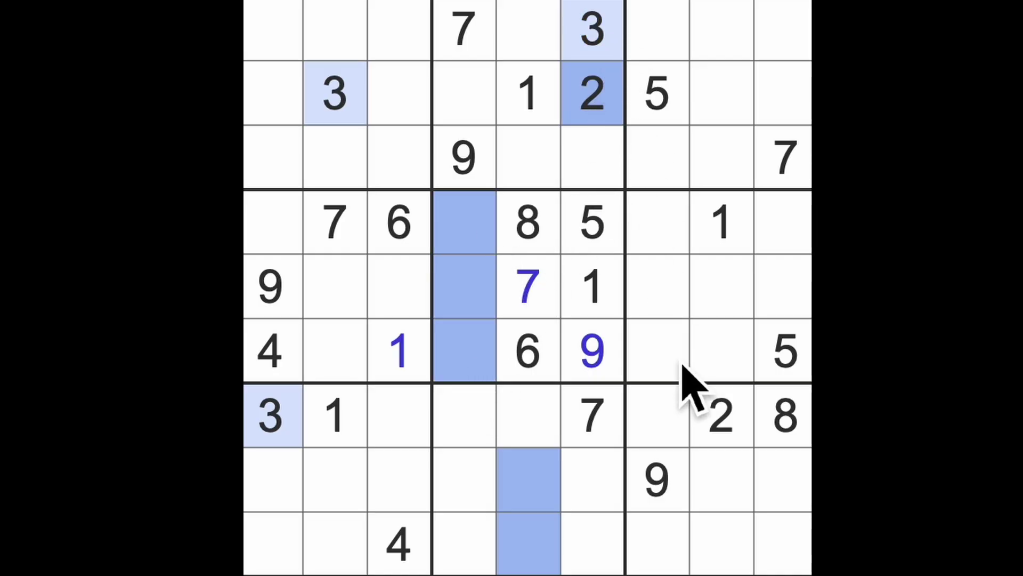
drag(719, 416, 272, 416)
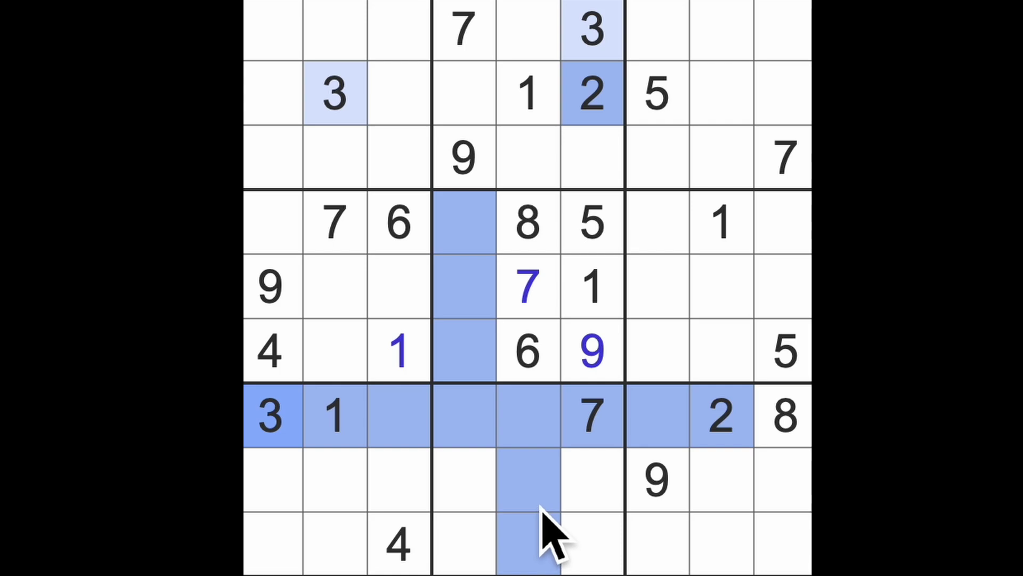
drag(528, 480, 529, 551)
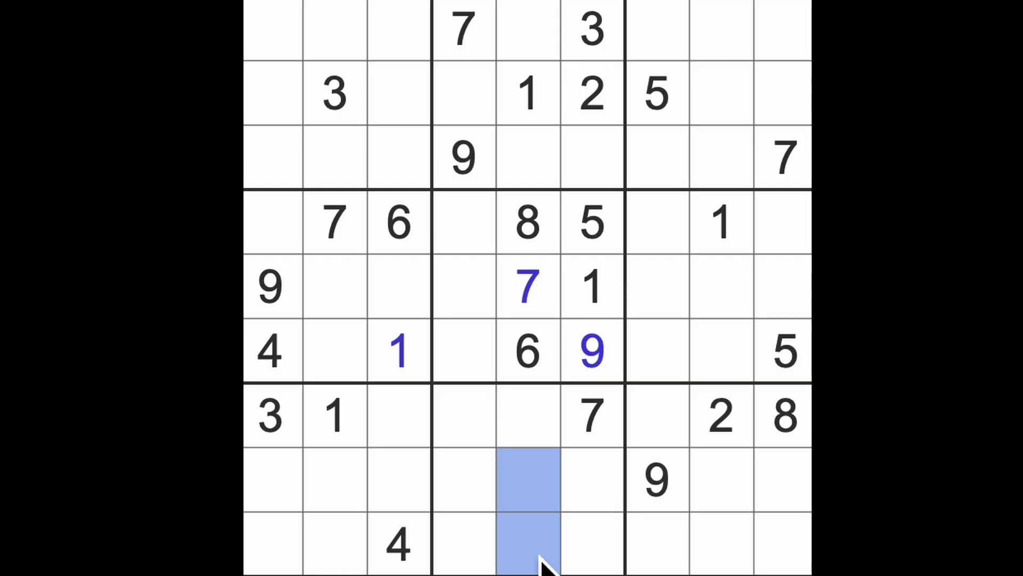
drag(464, 160, 467, 560)
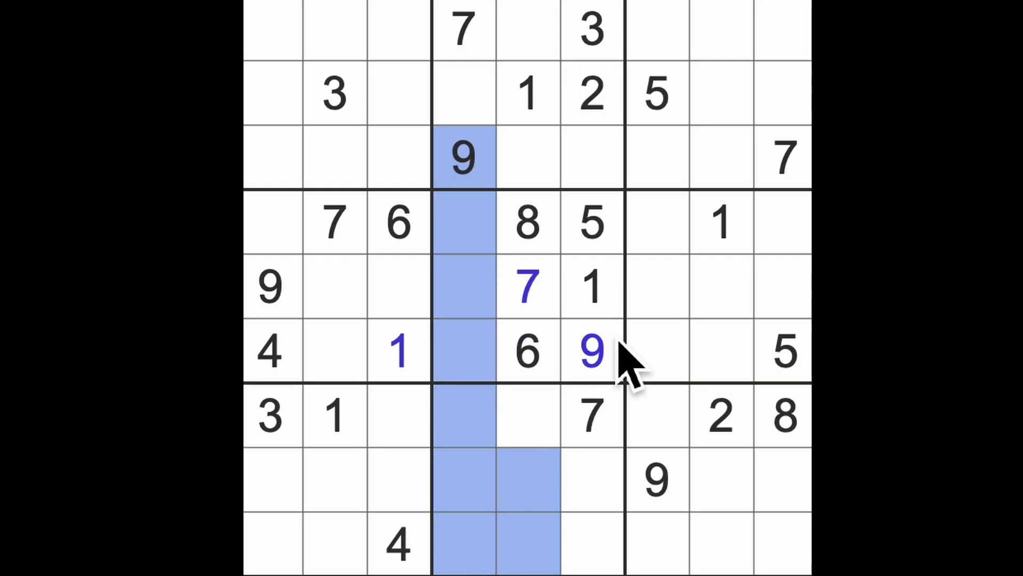
click(528, 415)
key(9)
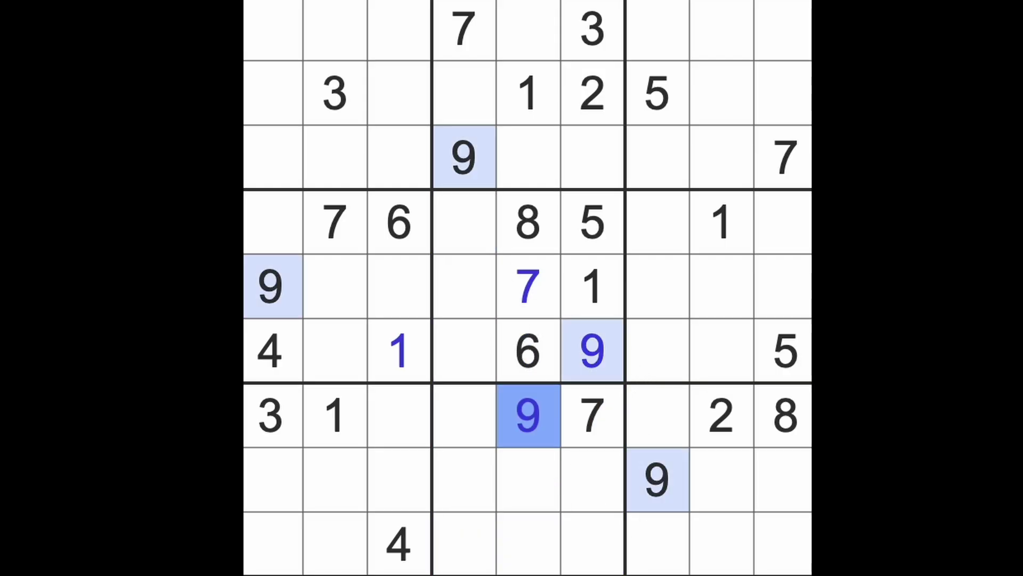
drag(528, 480, 532, 556)
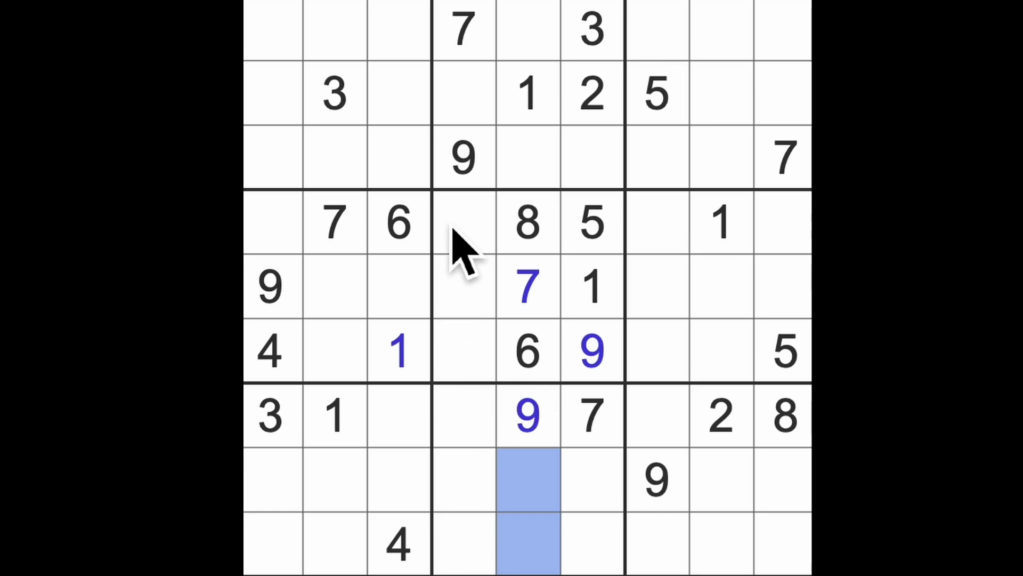
- Enter 4 at row 7, column 7 and 6 at row 7, column 4
drag(460, 228, 478, 364)
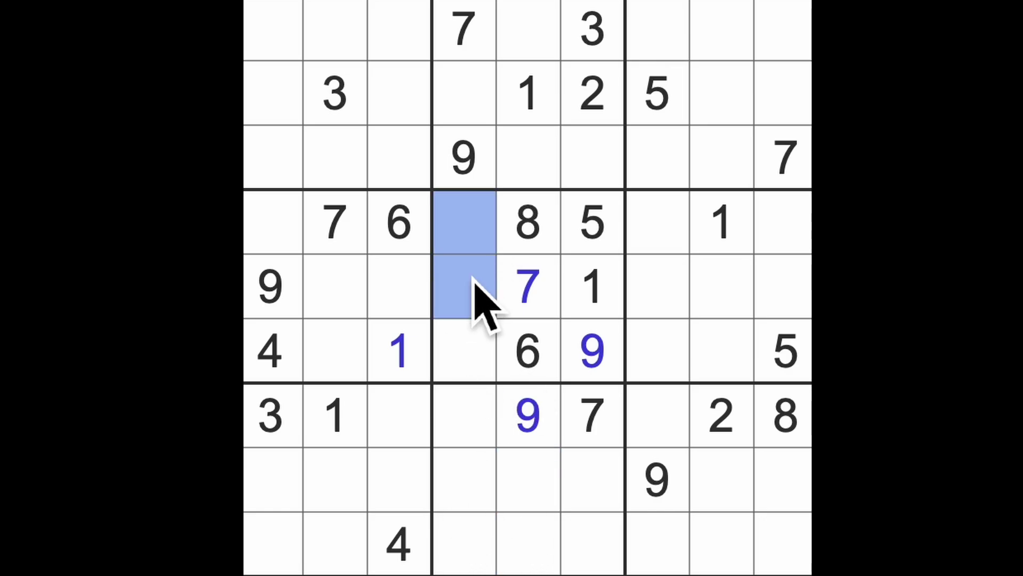
ctrl+click(476, 419)
drag(403, 552, 408, 415)
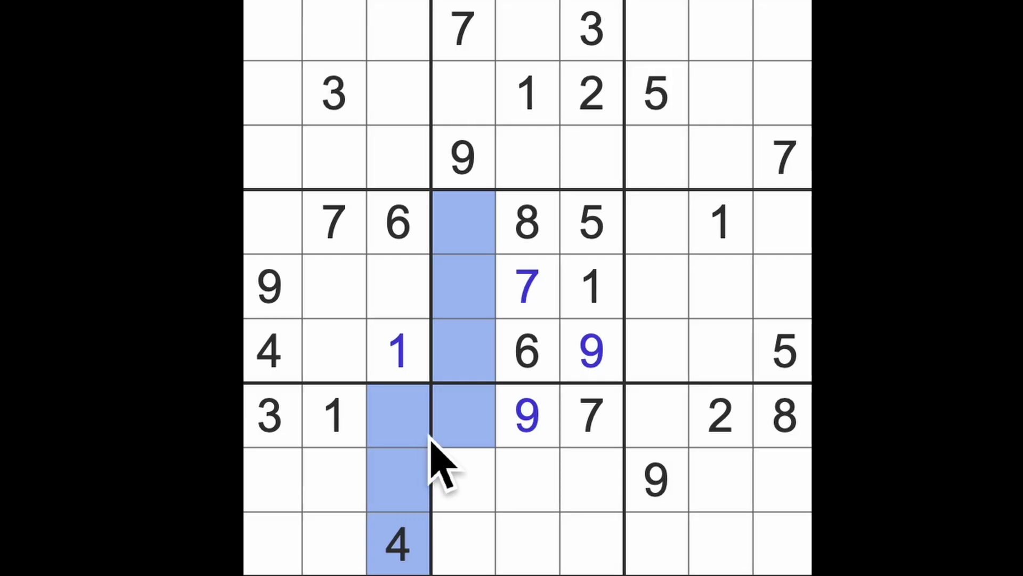
click(649, 433)
text(4)
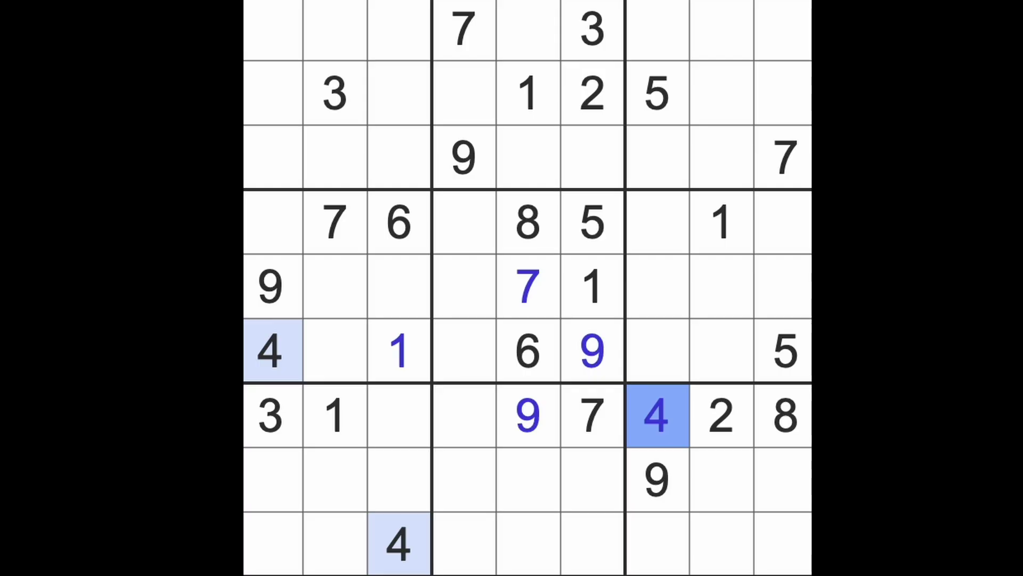
drag(399, 220, 400, 416)
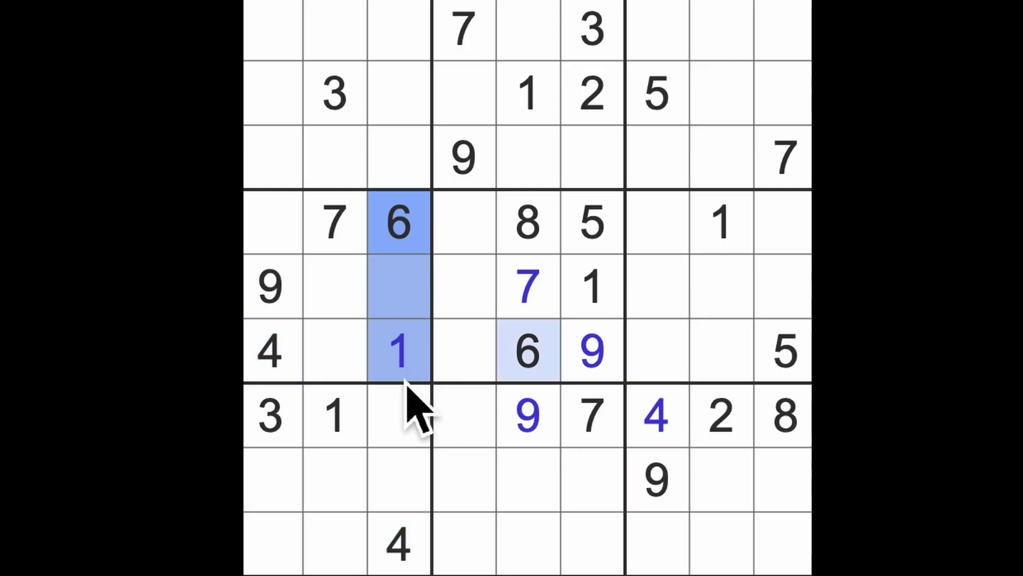
click(464, 416)
text(6)
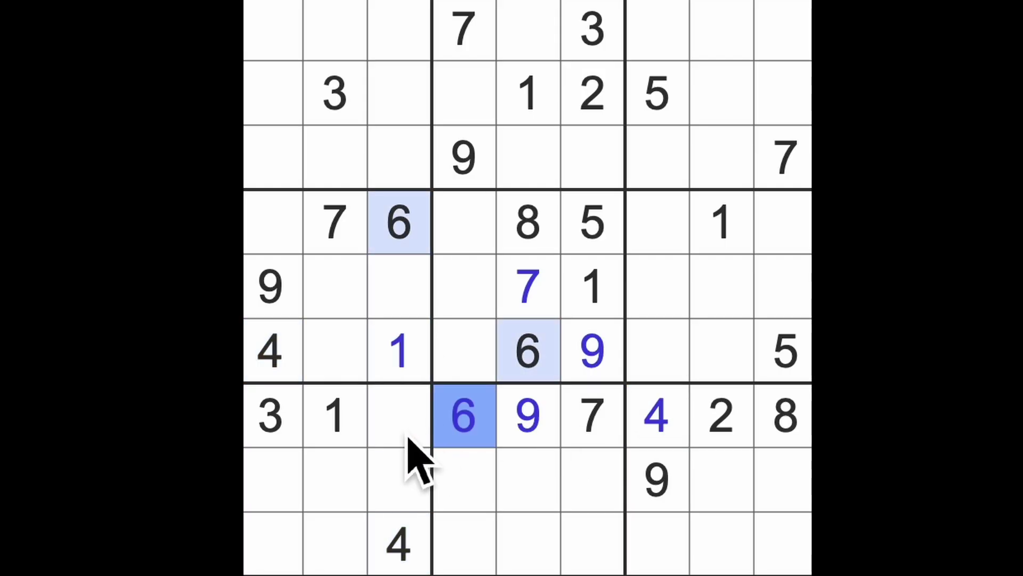
- Place 5s at row 7, column 3 and row 5, column 2
click(400, 417)
text(5)
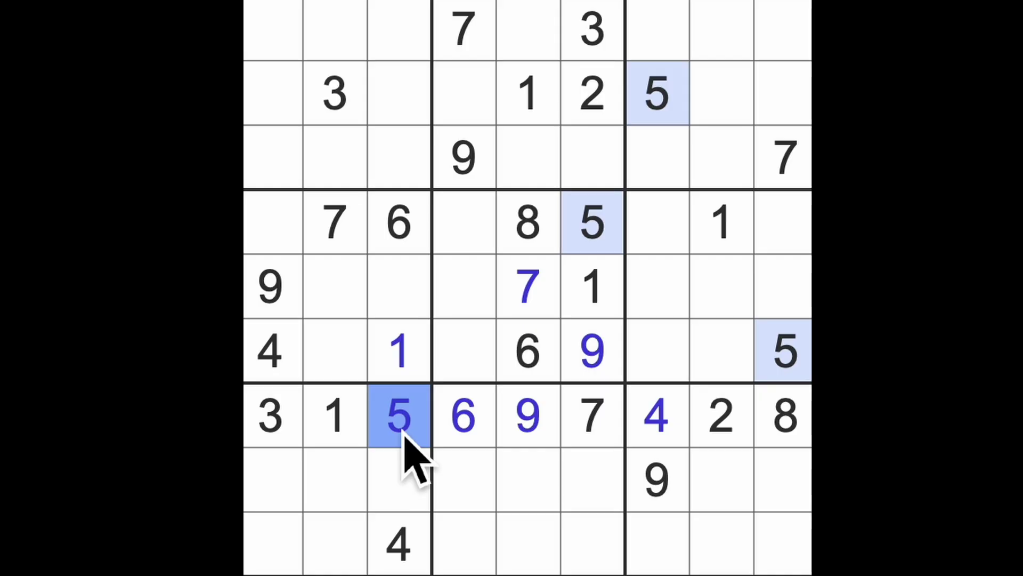
drag(400, 288, 400, 352)
drag(784, 351, 337, 352)
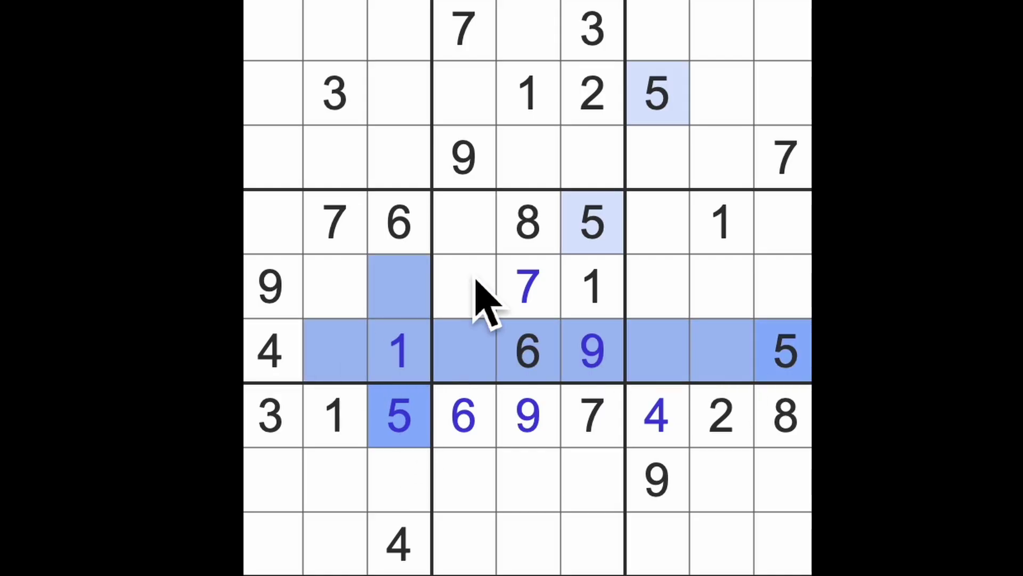
drag(592, 224, 271, 224)
click(336, 288)
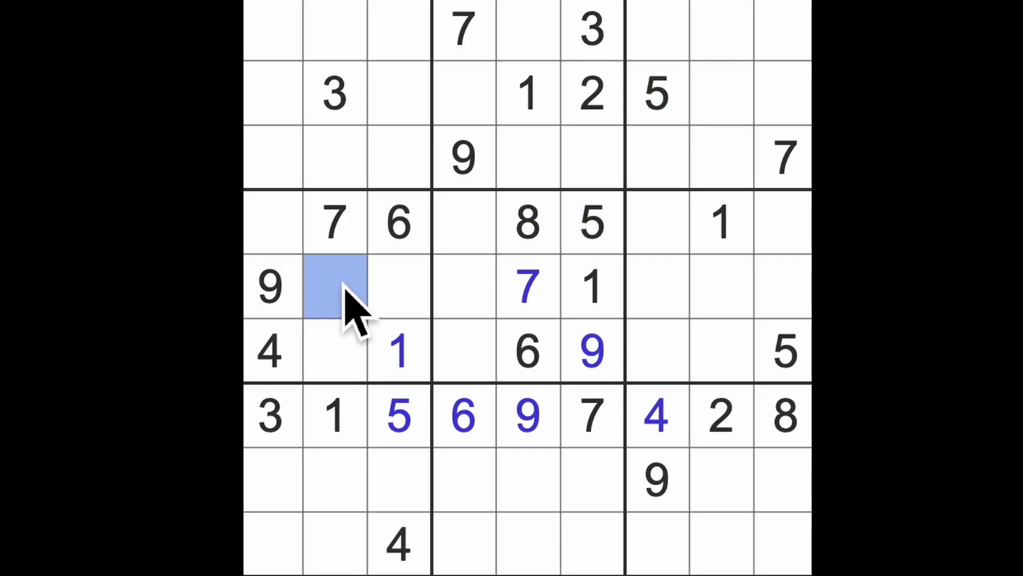
text(5)
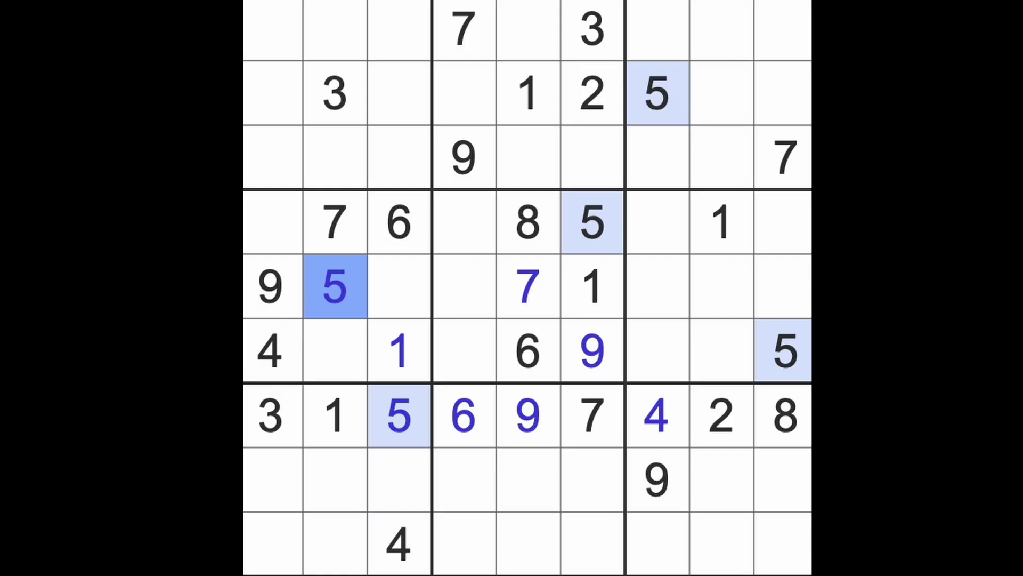
drag(592, 224, 591, 560)
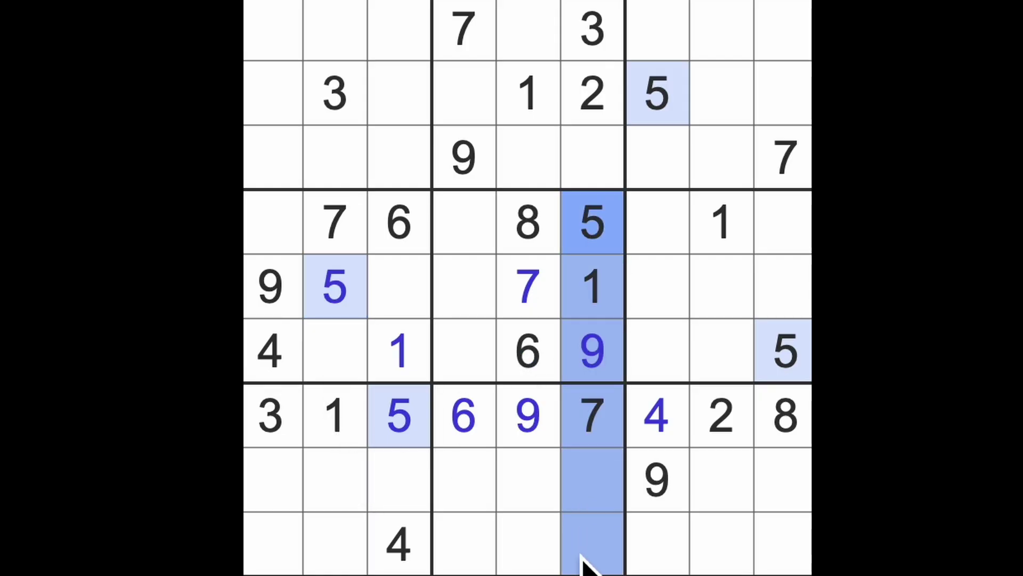
drag(657, 92, 464, 91)
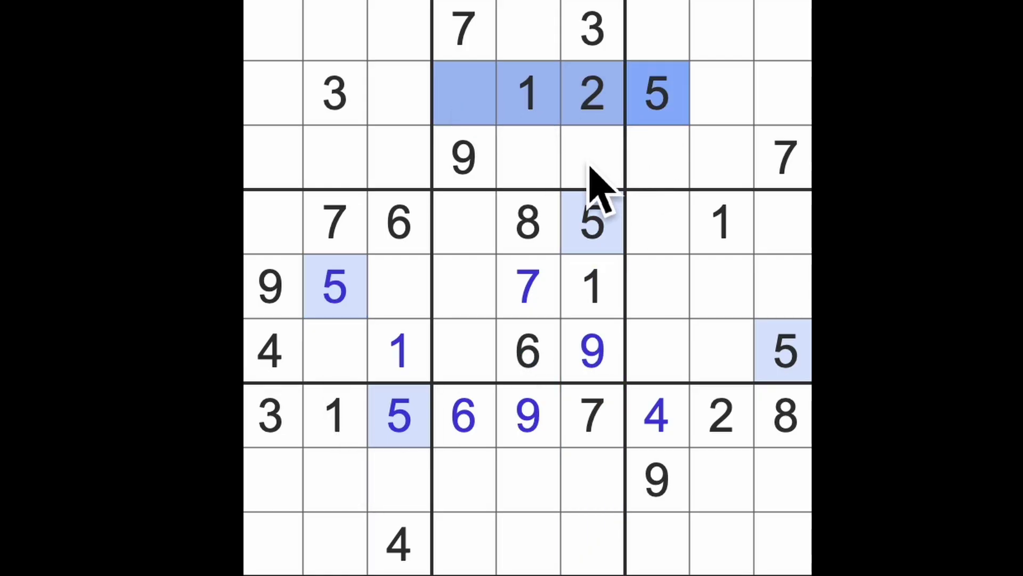
mouse_move(592, 184)
mouse_down()
mouse_move(591, 220)
mouse_move(527, 153)
mouse_move(530, 49)
mouse_up()
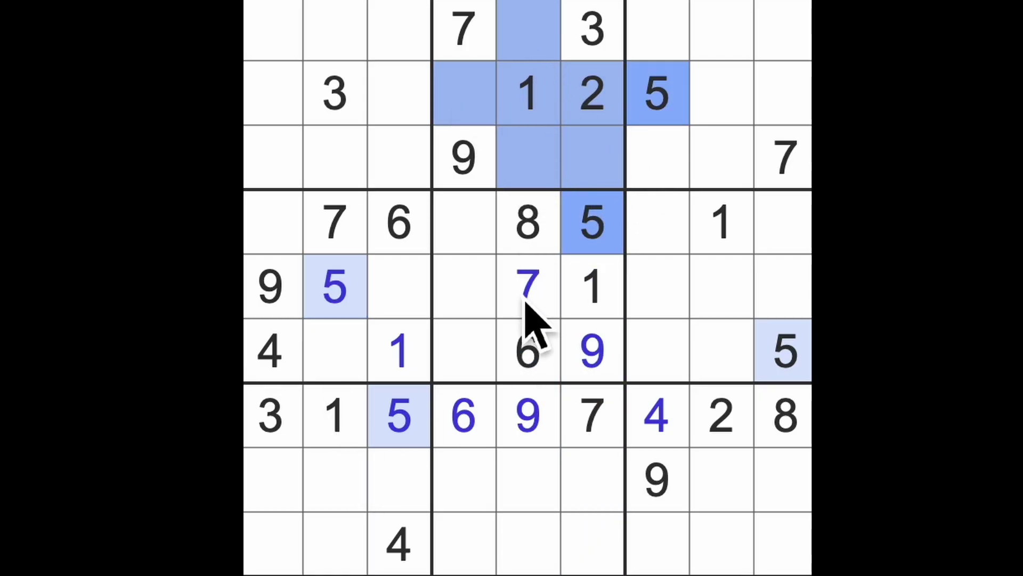
drag(528, 352, 528, 552)
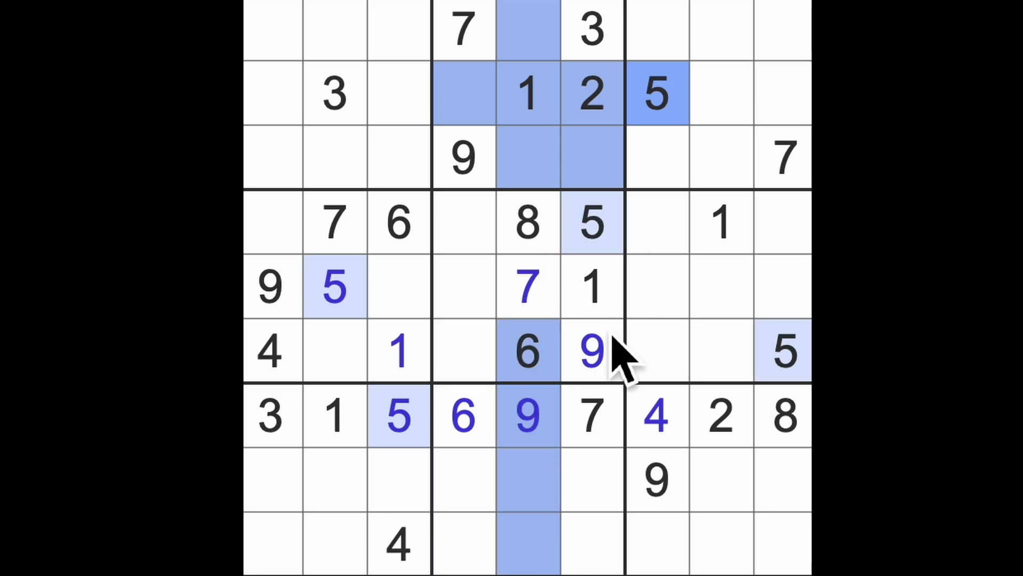
drag(543, 495, 544, 556)
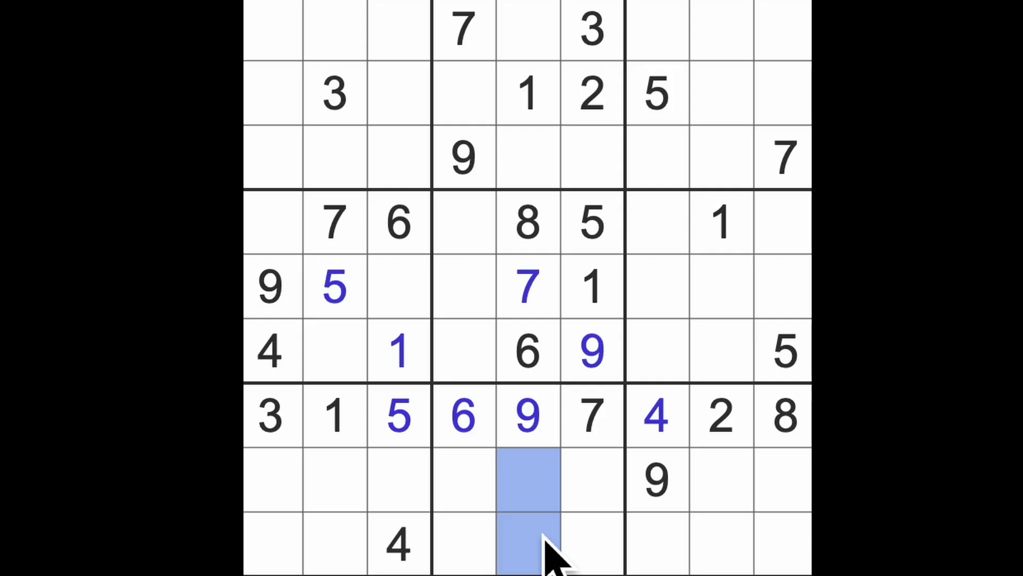
click(660, 95)
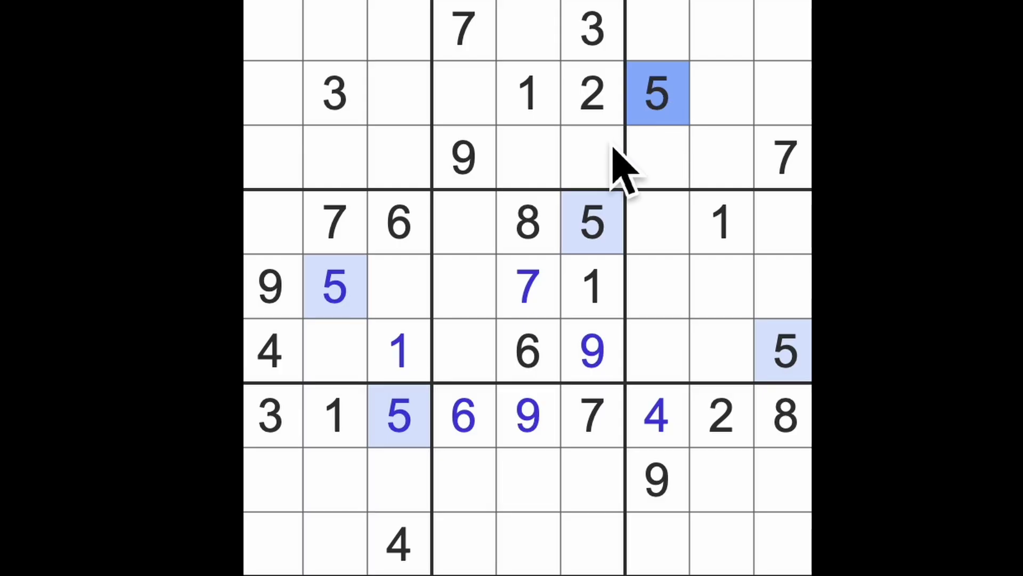
click(657, 424)
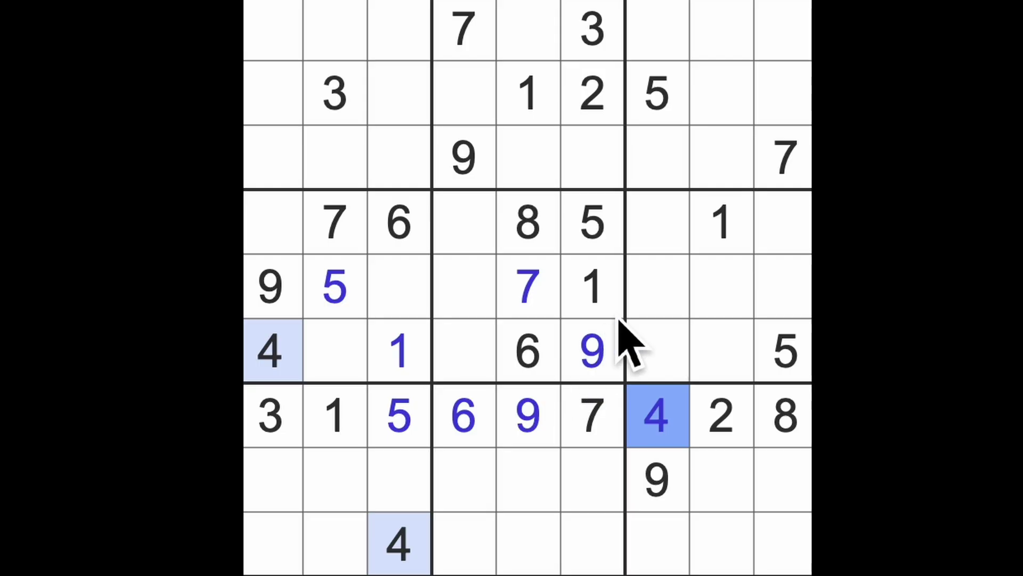
click(598, 304)
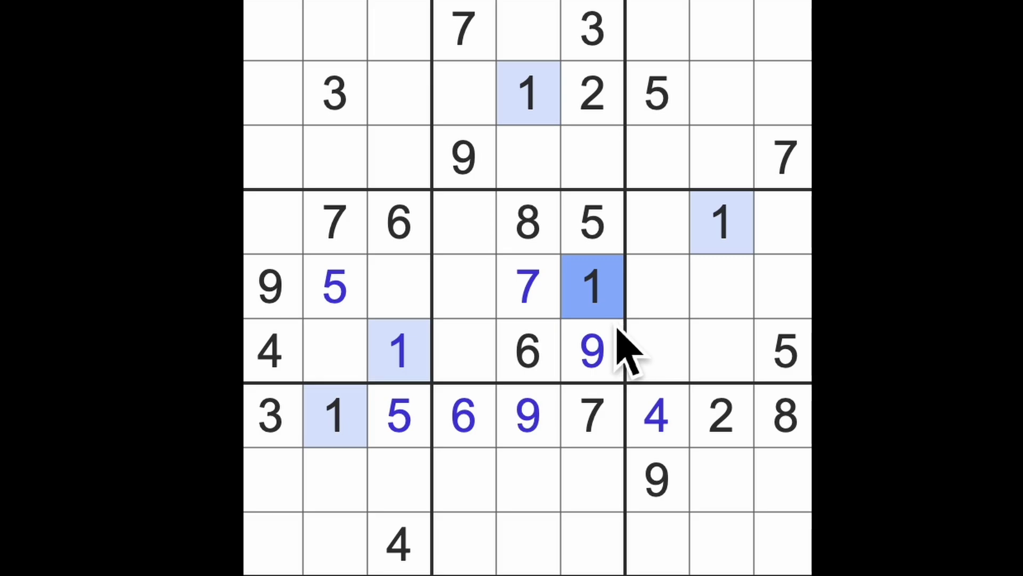
click(608, 240)
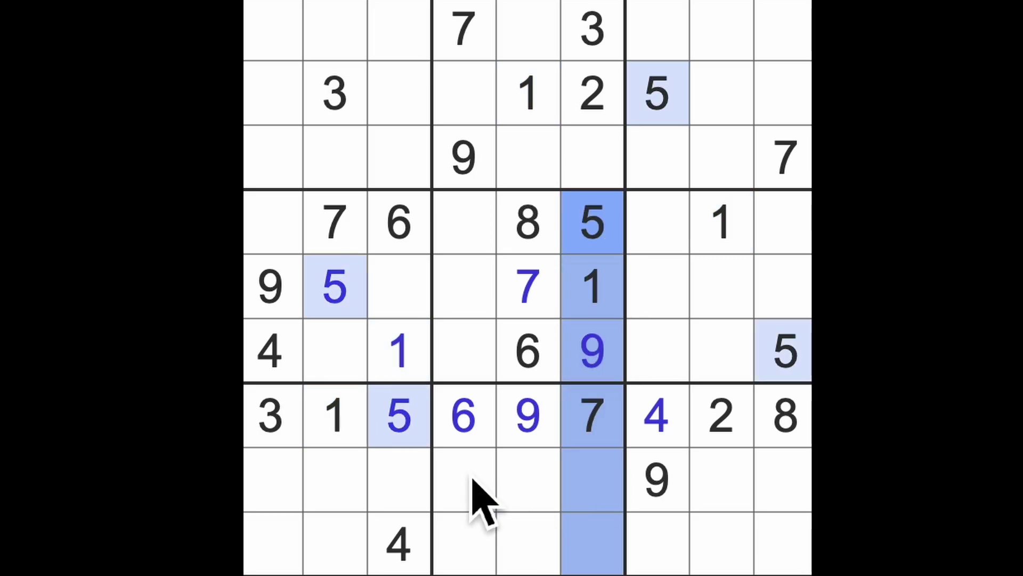
click(468, 527)
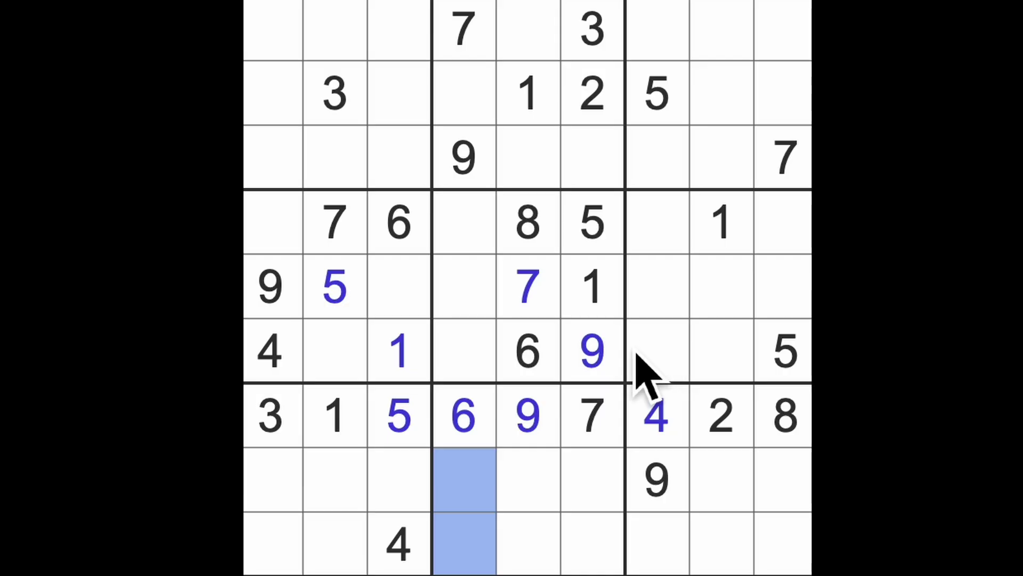
- Enter 8 at row 2, column 4 and 6 at row 3, column 6
drag(472, 233, 479, 351)
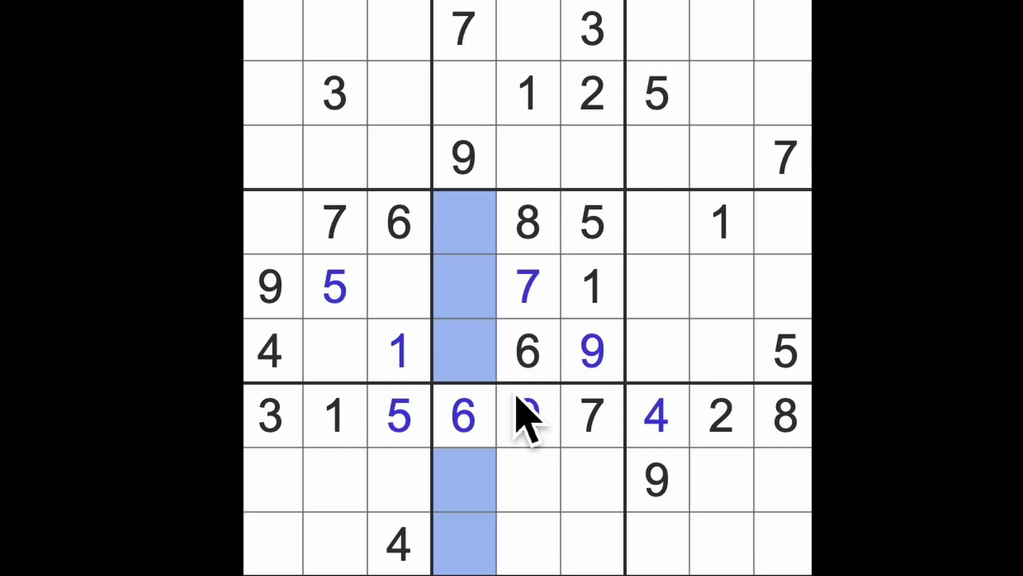
click(464, 94)
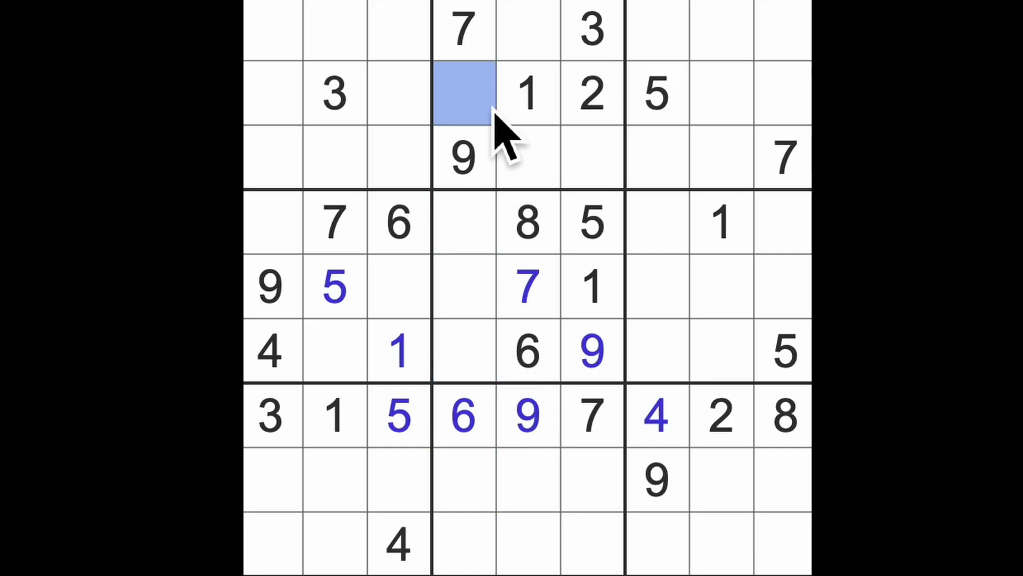
text(8)
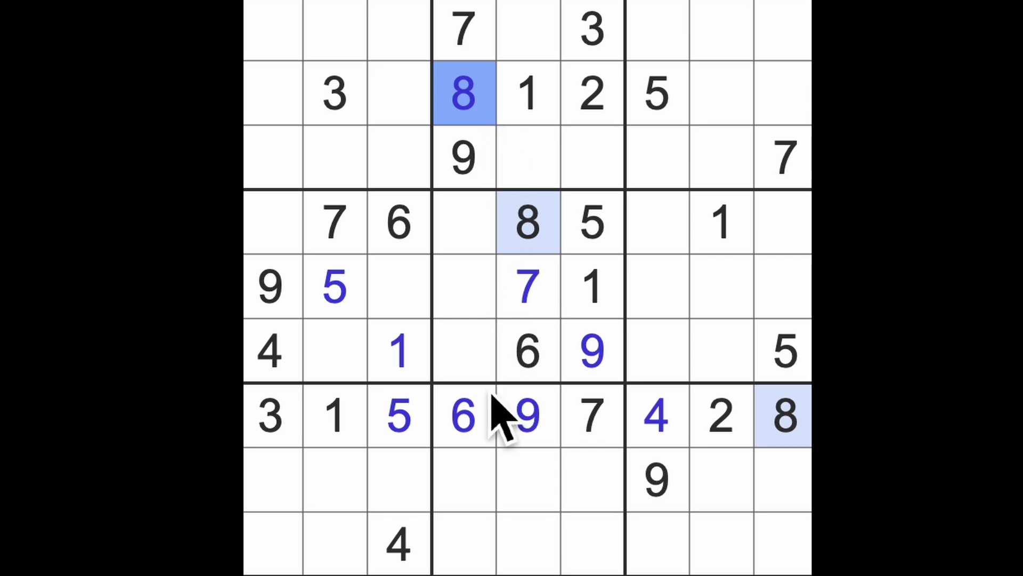
click(464, 416)
drag(528, 415, 529, 28)
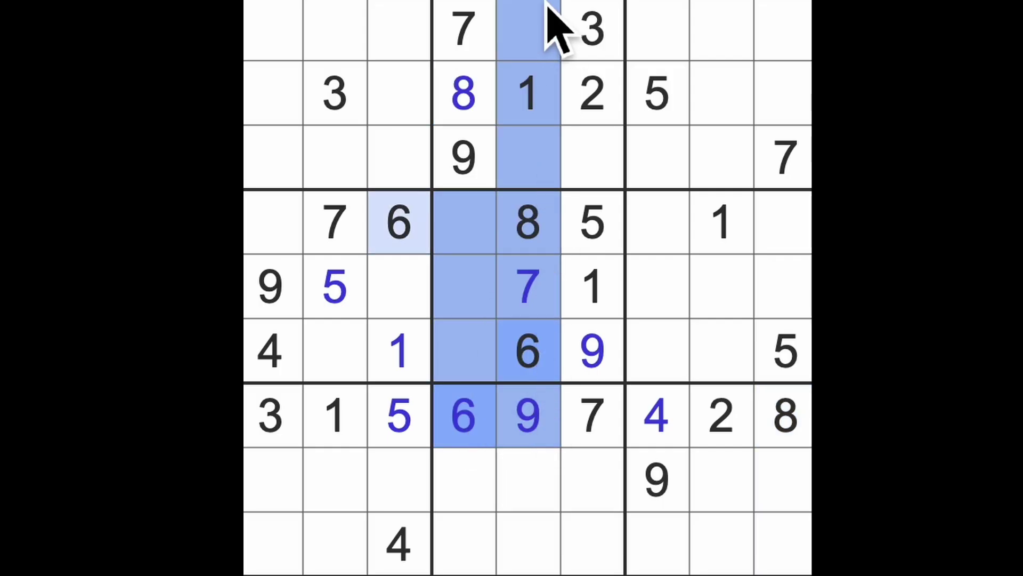
click(596, 168)
text(6)
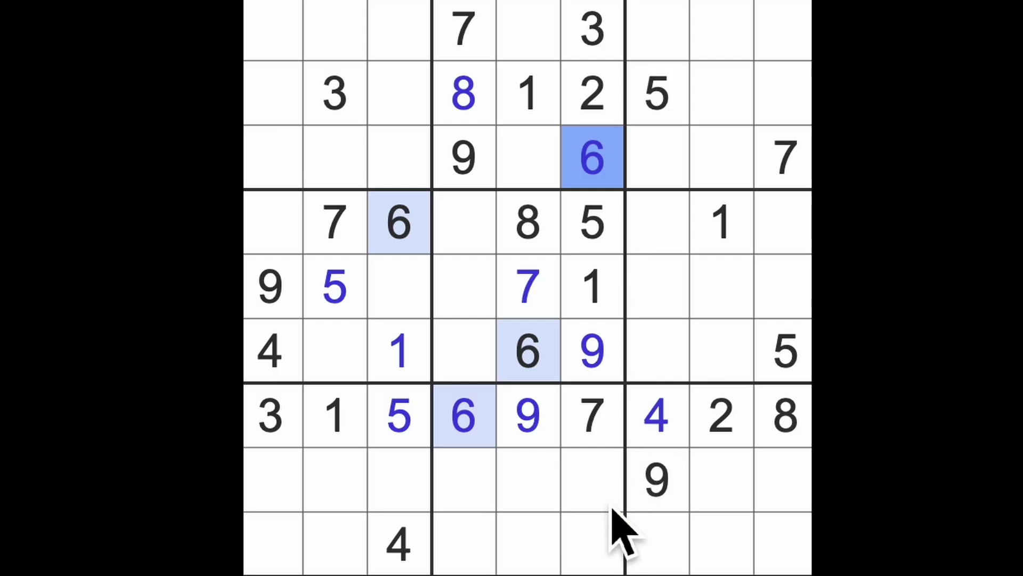
- Fill column 6's bottom cells with 4 in row 8 and 8 in row 9
drag(604, 499, 611, 560)
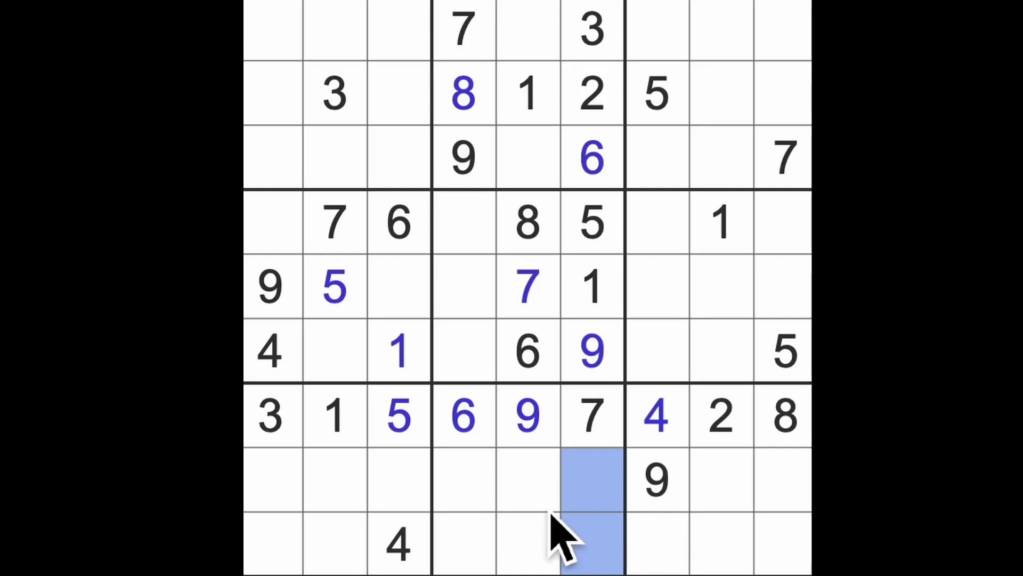
drag(467, 488, 472, 553)
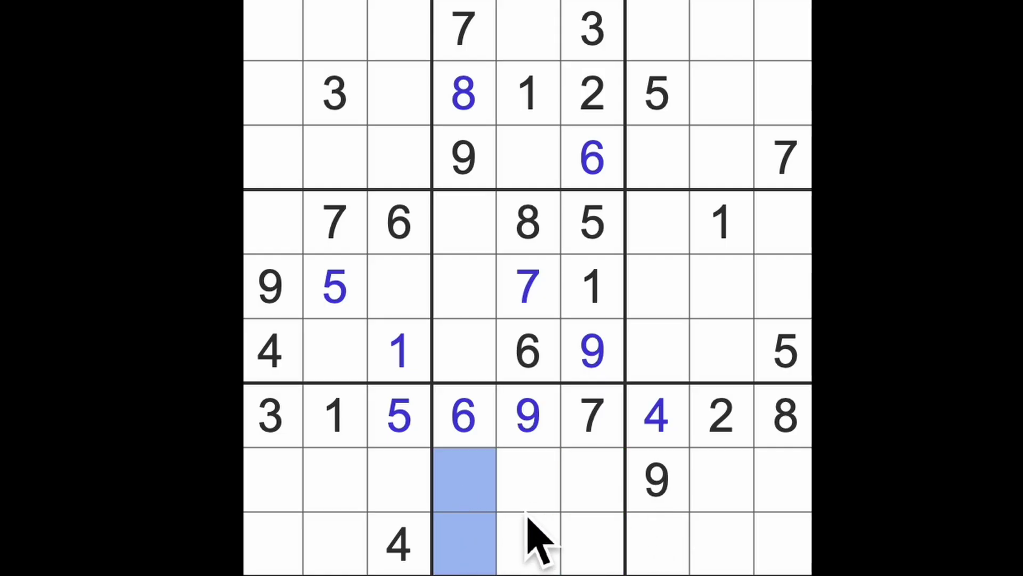
drag(532, 480, 534, 552)
drag(596, 480, 616, 551)
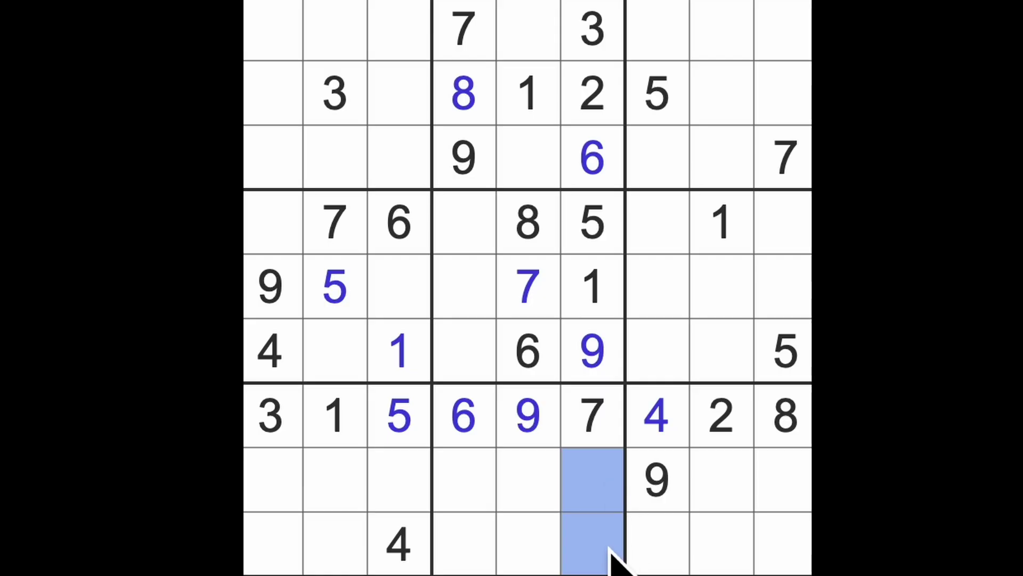
drag(400, 543, 608, 544)
click(595, 480)
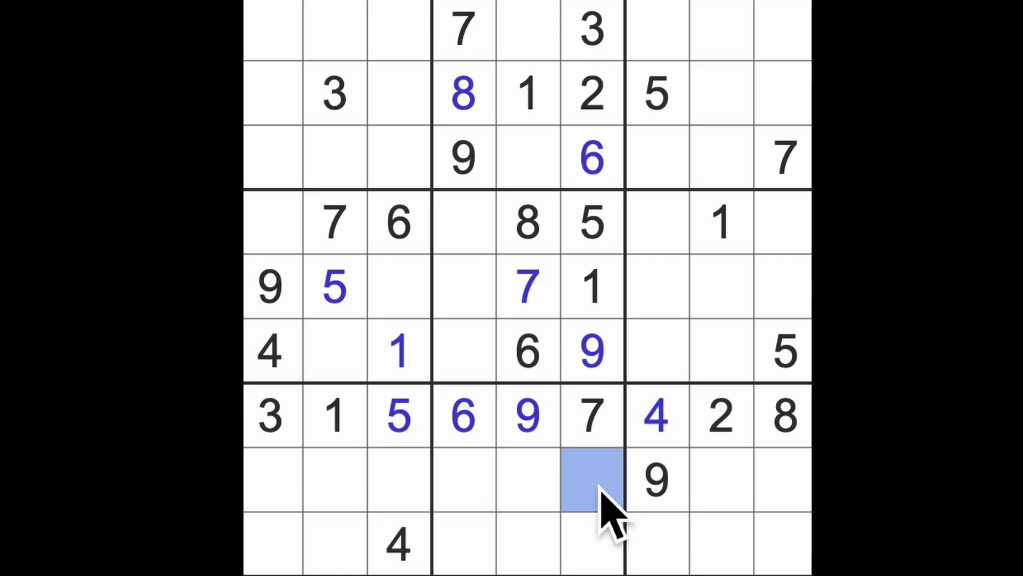
text(4)
click(593, 545)
text(8)
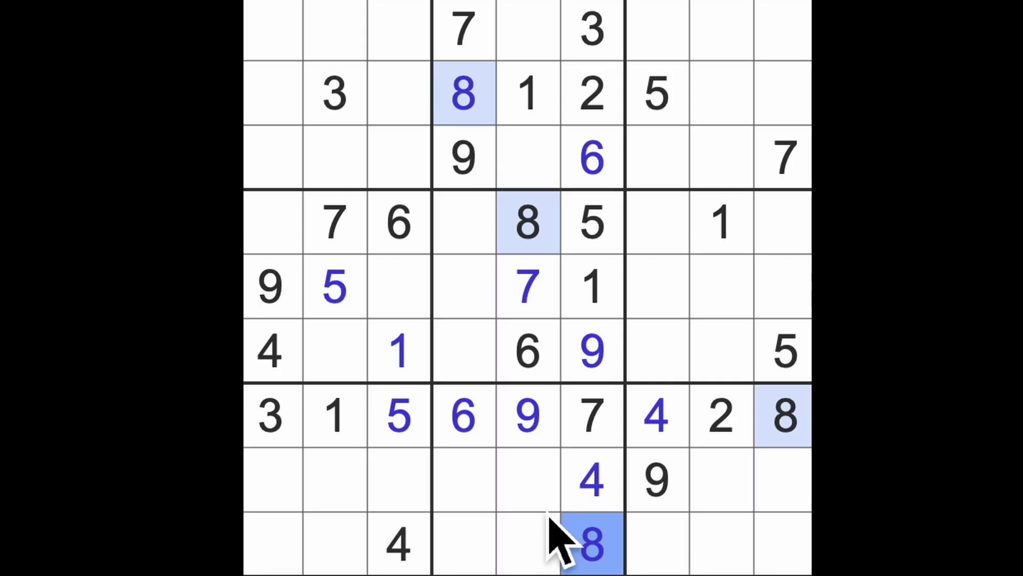
- Place 9s at row 9, column 2 and row 4, column 9
click(655, 480)
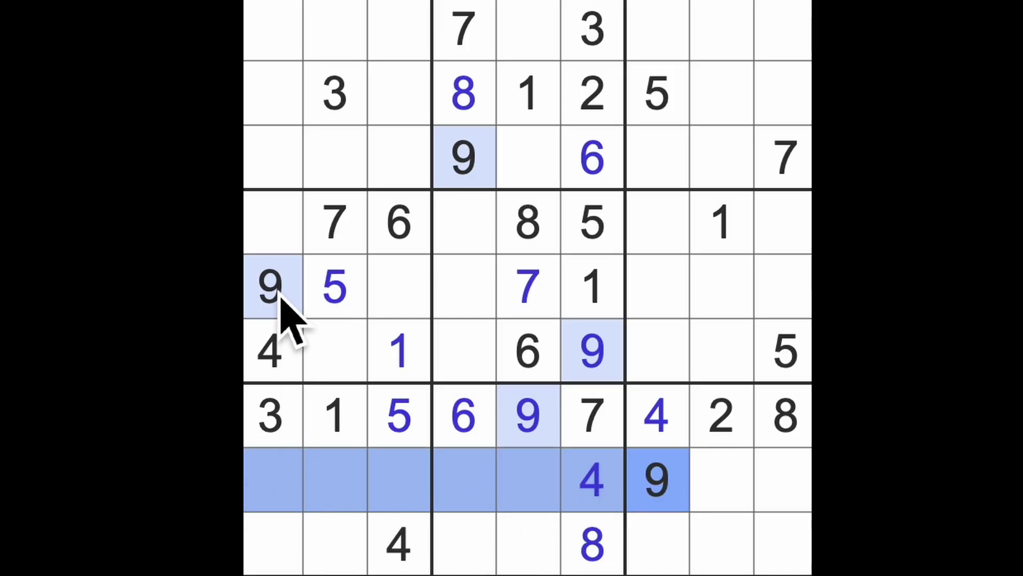
click(335, 548)
text(9)
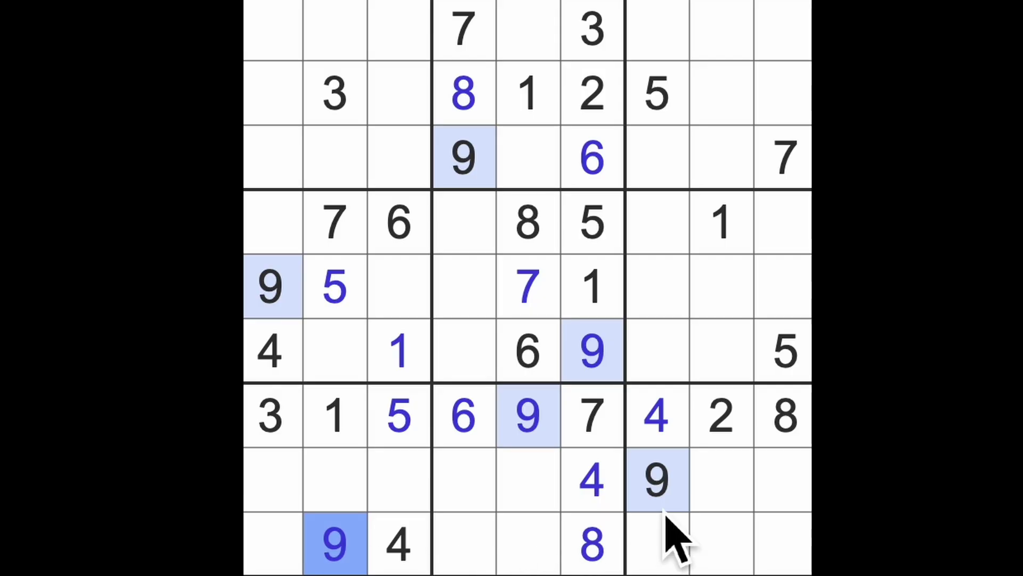
click(659, 240)
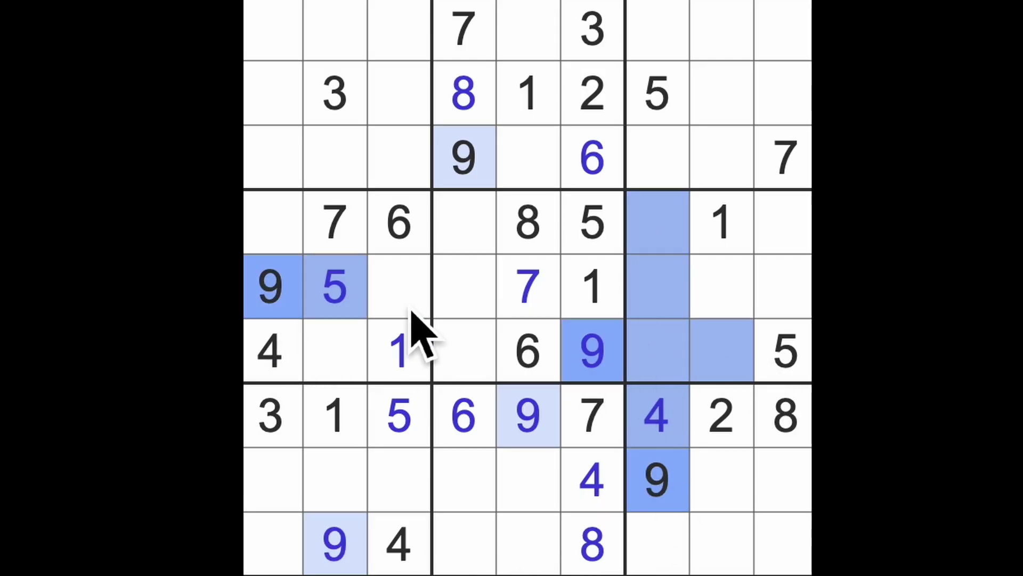
click(783, 224)
key(9)
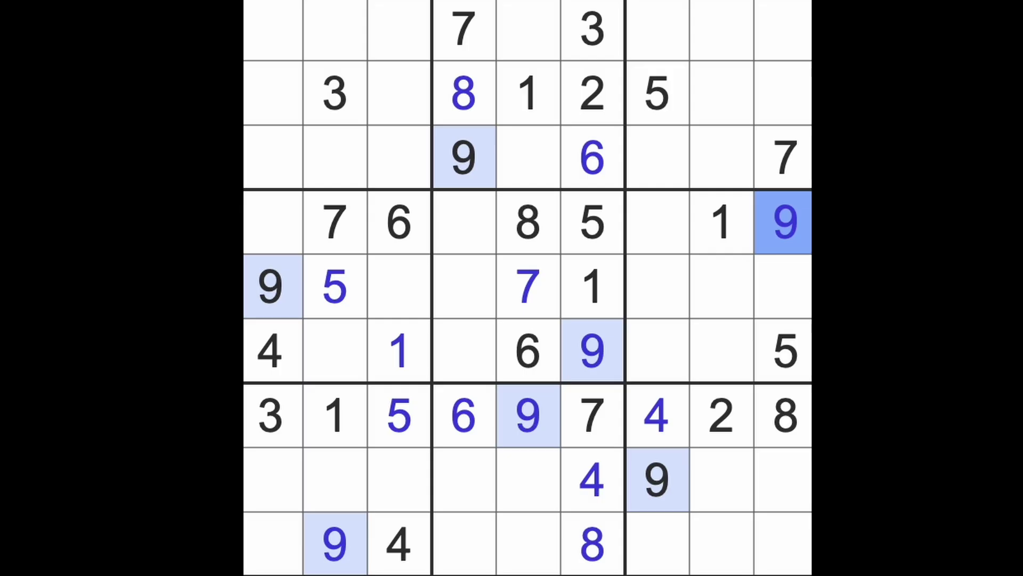
- Enter 3 at row 4, column 7 and 2 at row 4, column 1
click(657, 415)
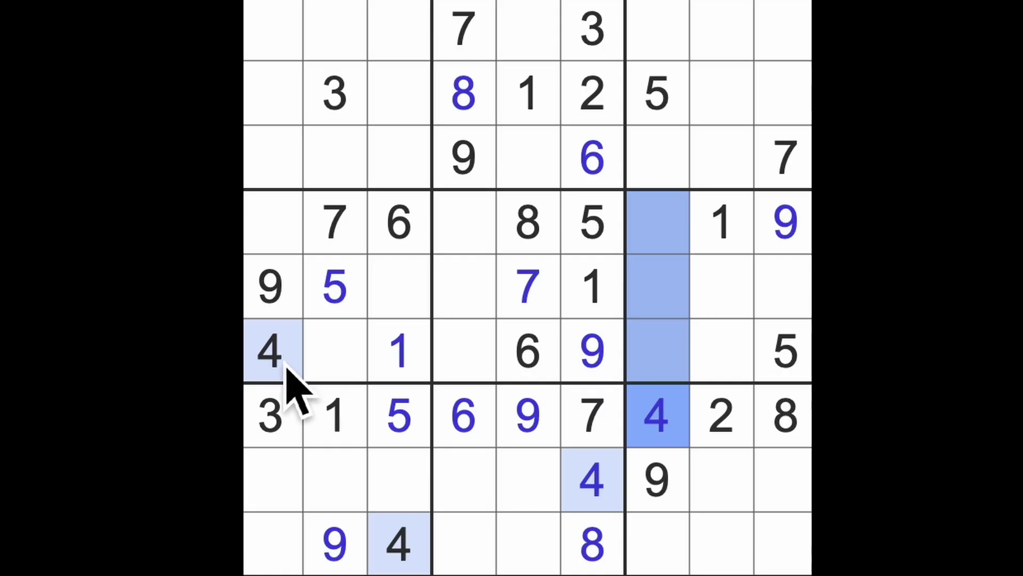
click(276, 352)
drag(788, 288, 759, 316)
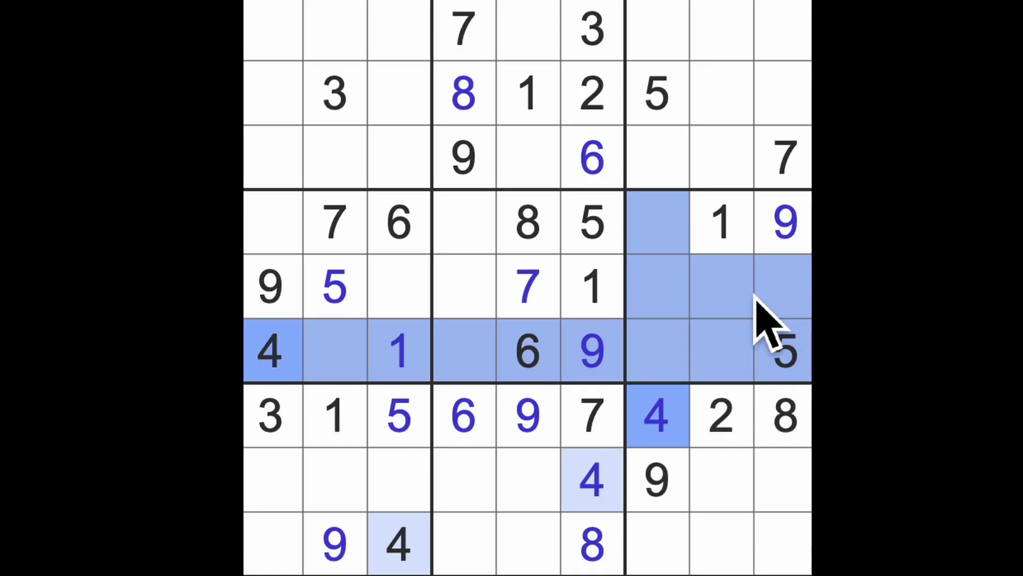
click(468, 228)
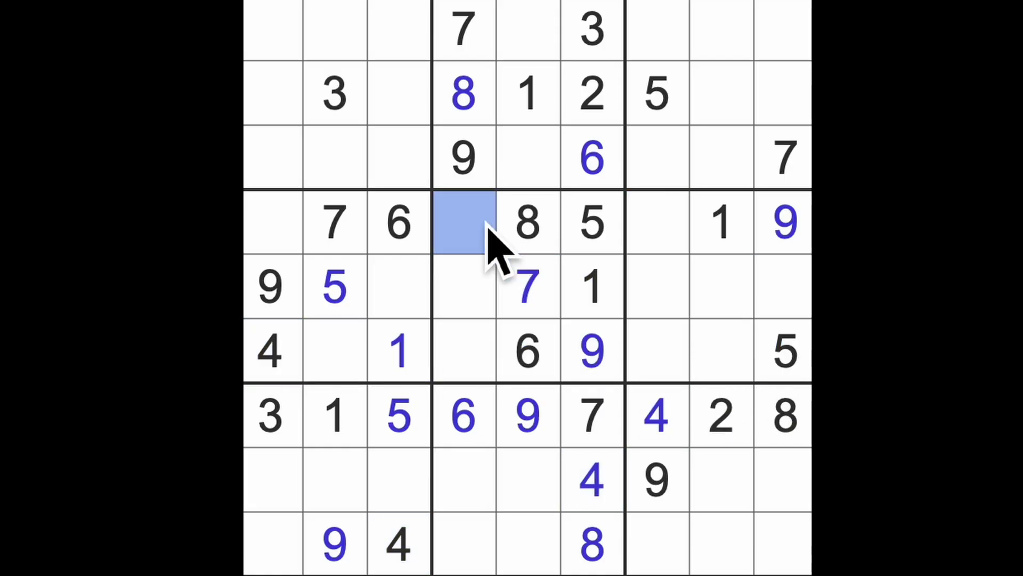
text(4)
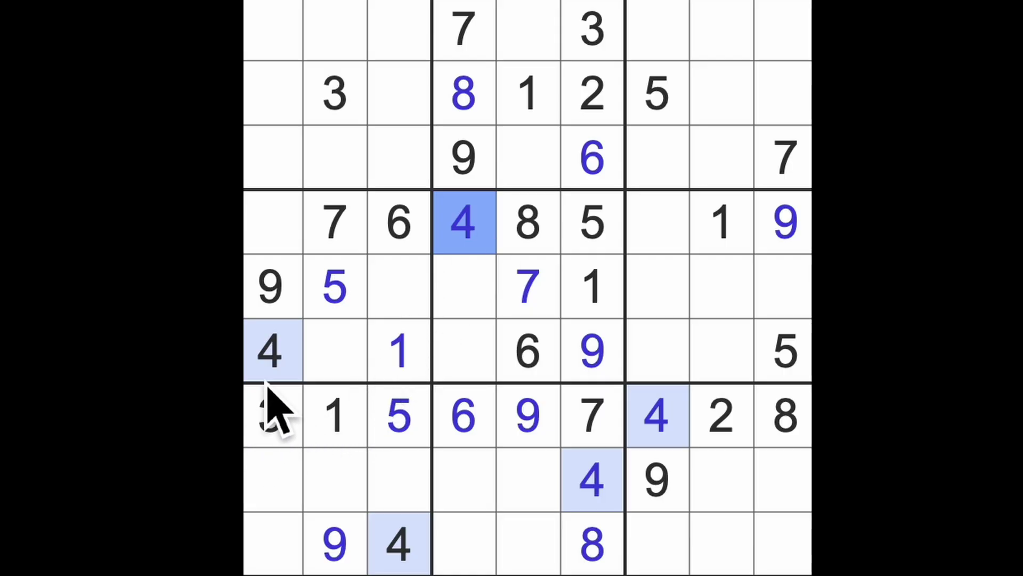
drag(272, 352, 272, 223)
click(657, 222)
text(3)
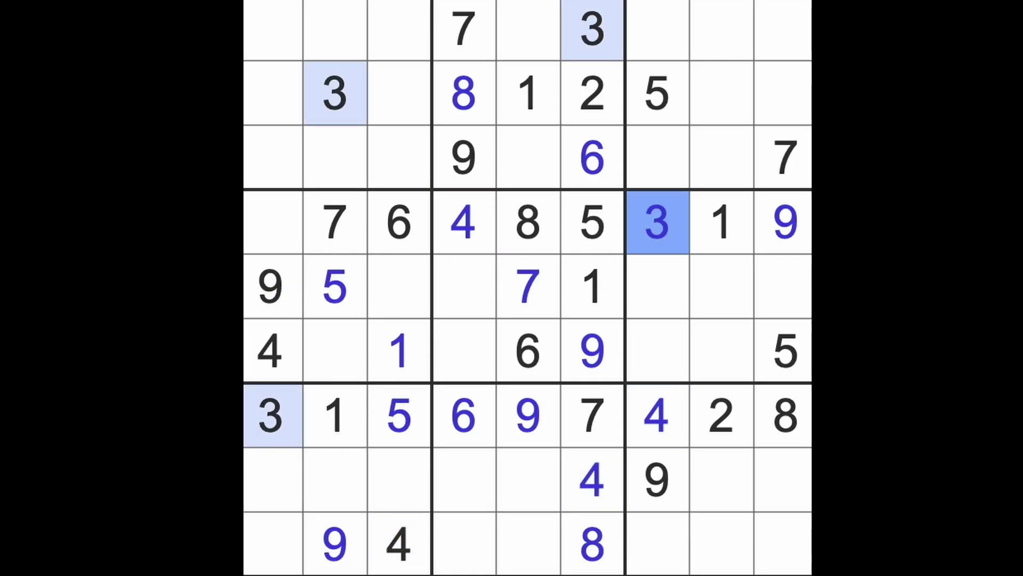
click(272, 222)
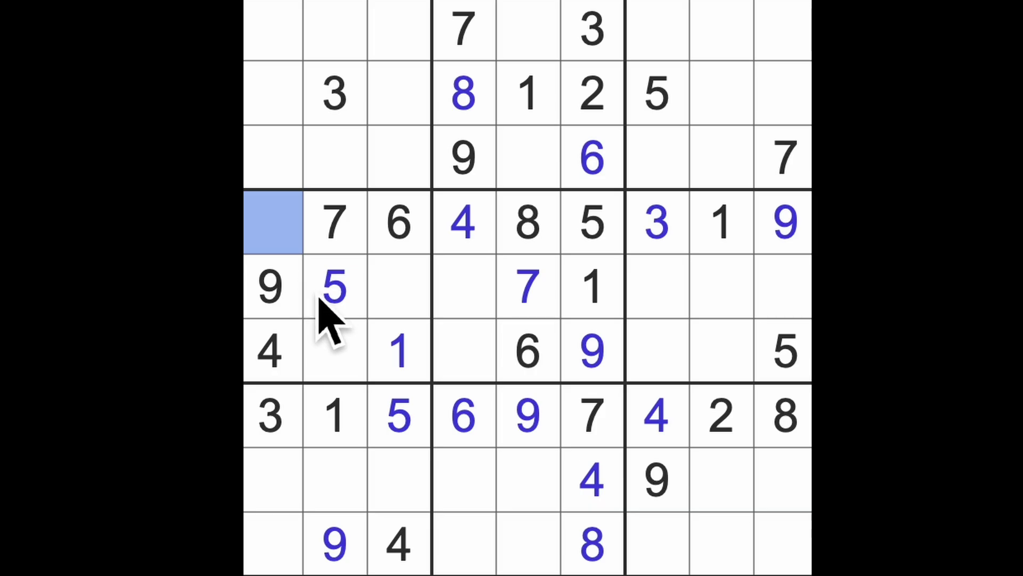
text(2)
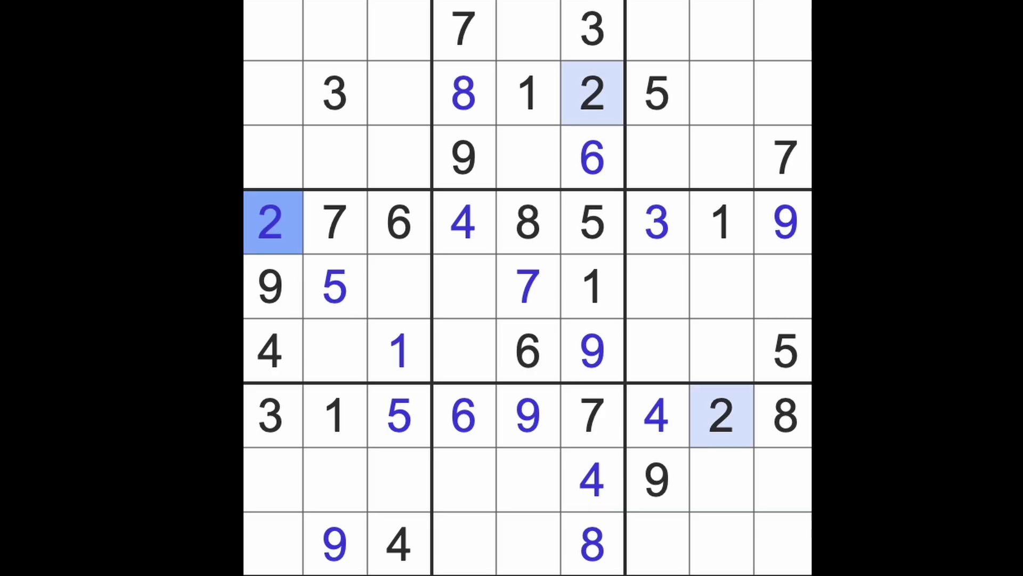
- Fill column 5's bottom cells with 2 in row 9 and 3 in row 8
drag(272, 232, 279, 544)
ctrl+drag(336, 480, 560, 513)
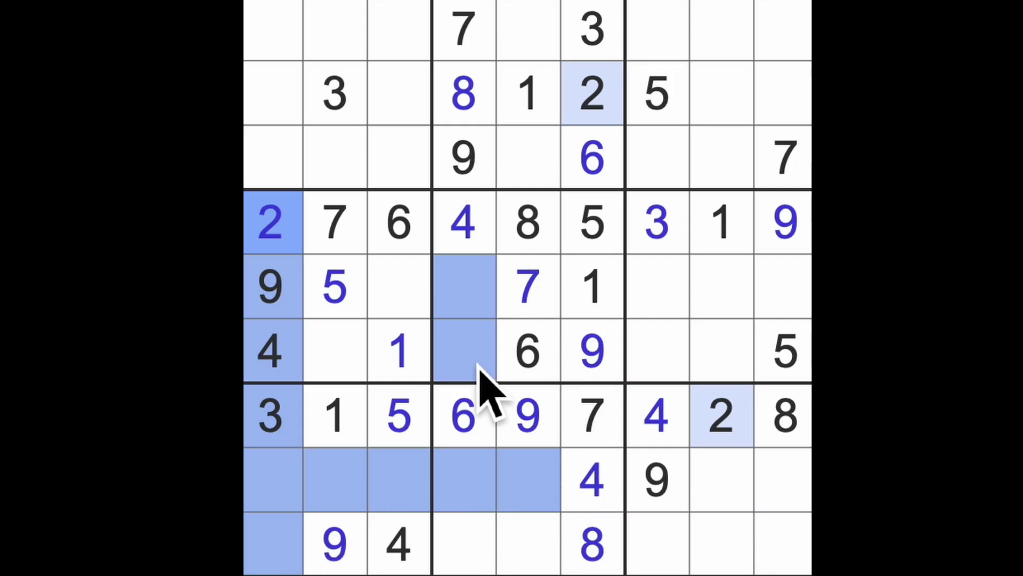
ctrl+drag(464, 288, 480, 552)
click(528, 547)
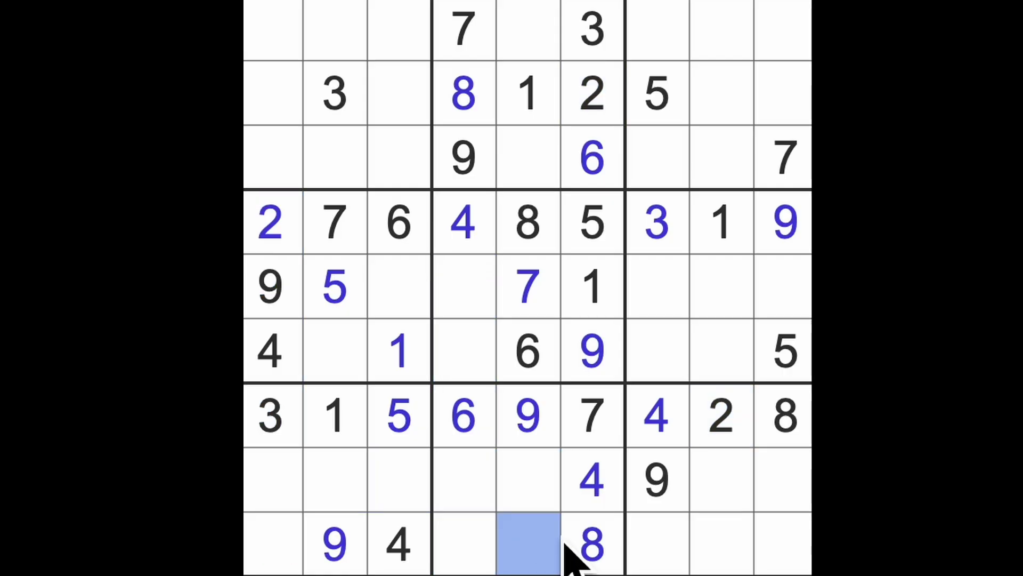
text(2)
click(543, 488)
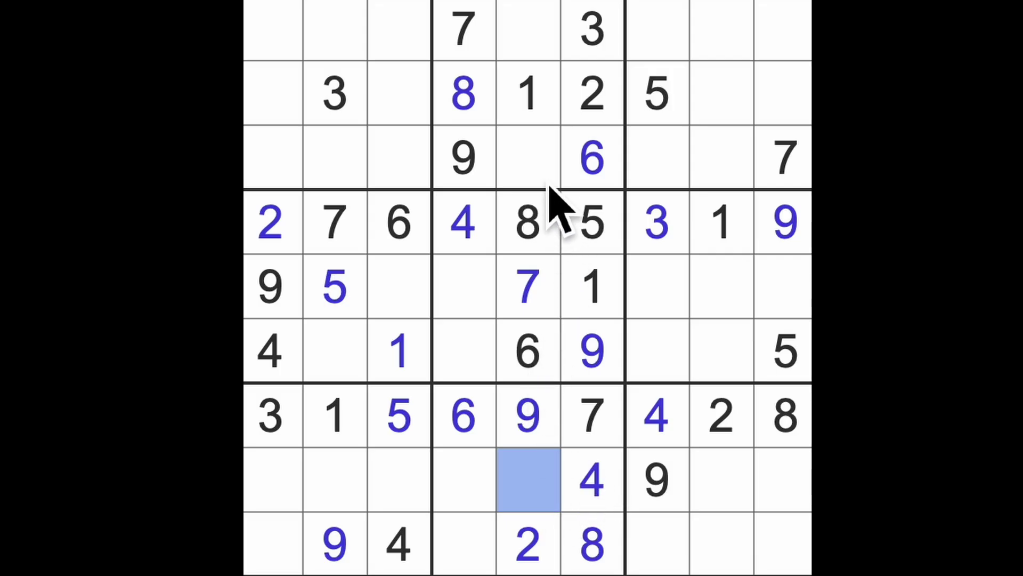
click(528, 158)
click(527, 30)
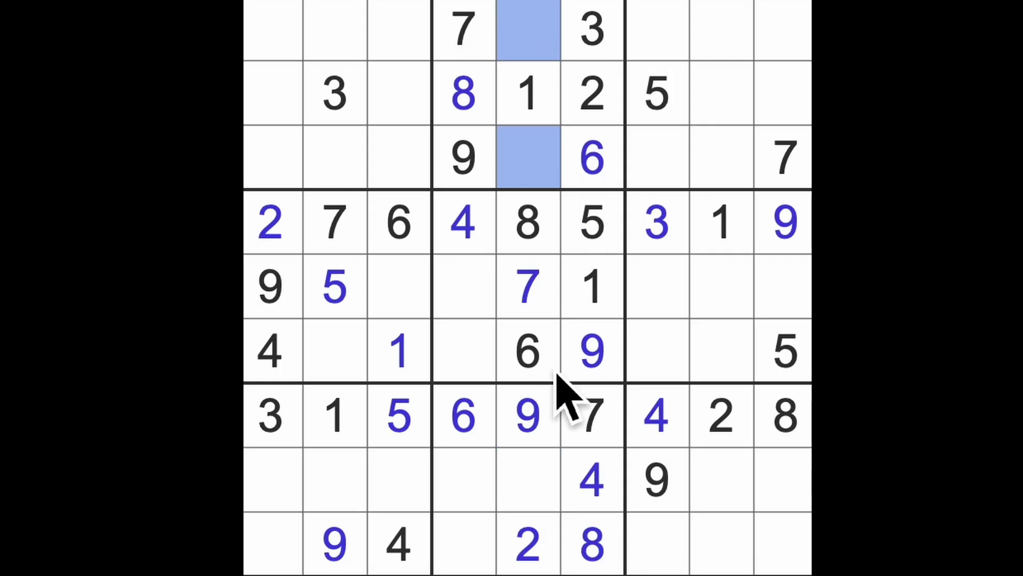
click(532, 480)
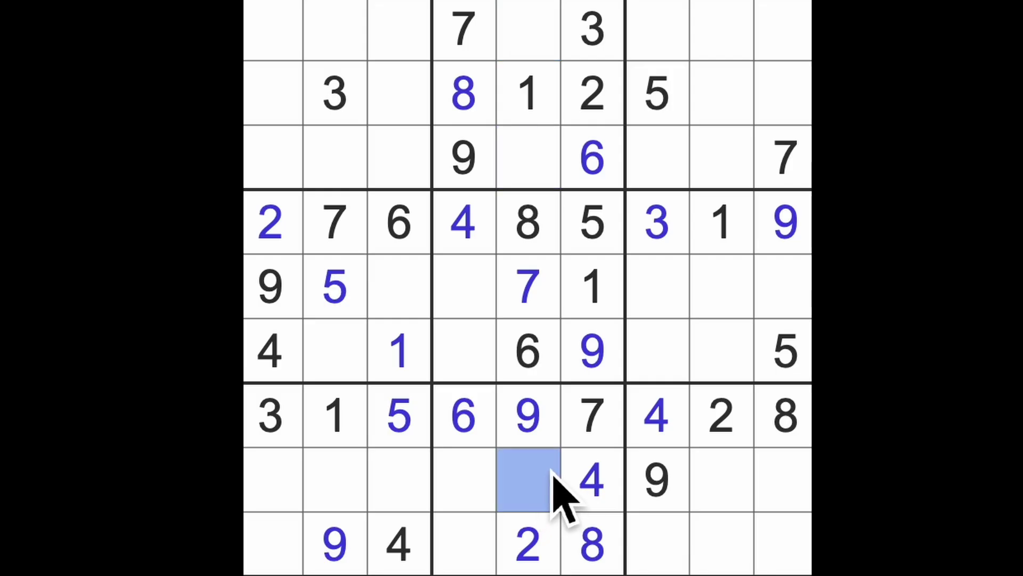
text(3)
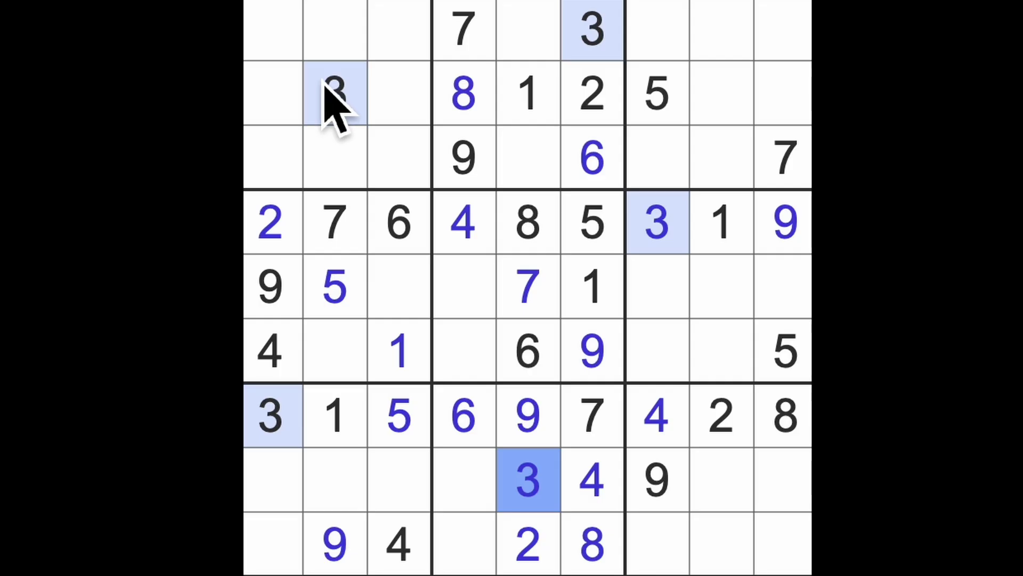
- Enter 3 at row 5, column 3 and 8 at row 6, column 2
drag(334, 95, 336, 348)
click(400, 287)
text(3)
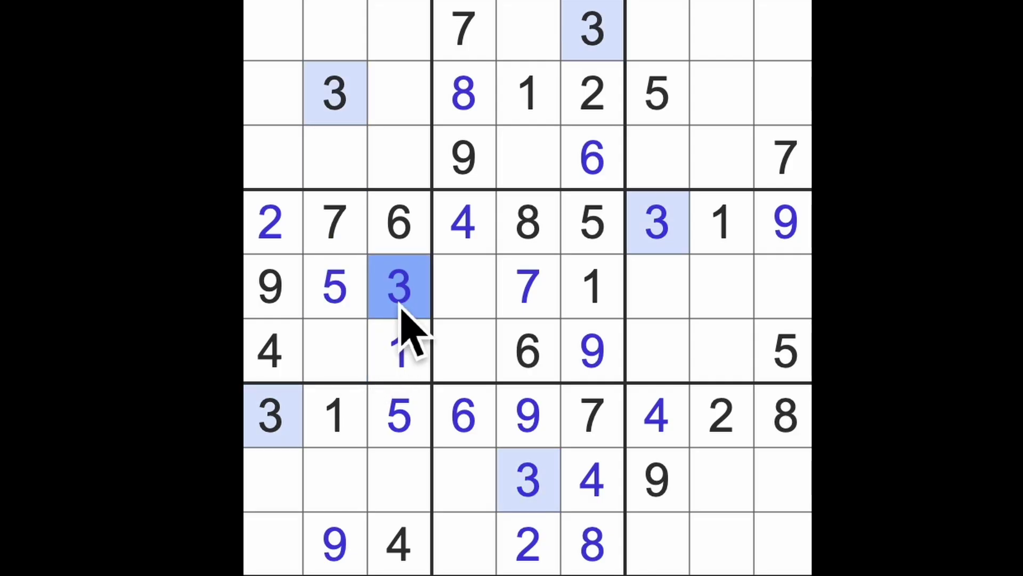
click(337, 351)
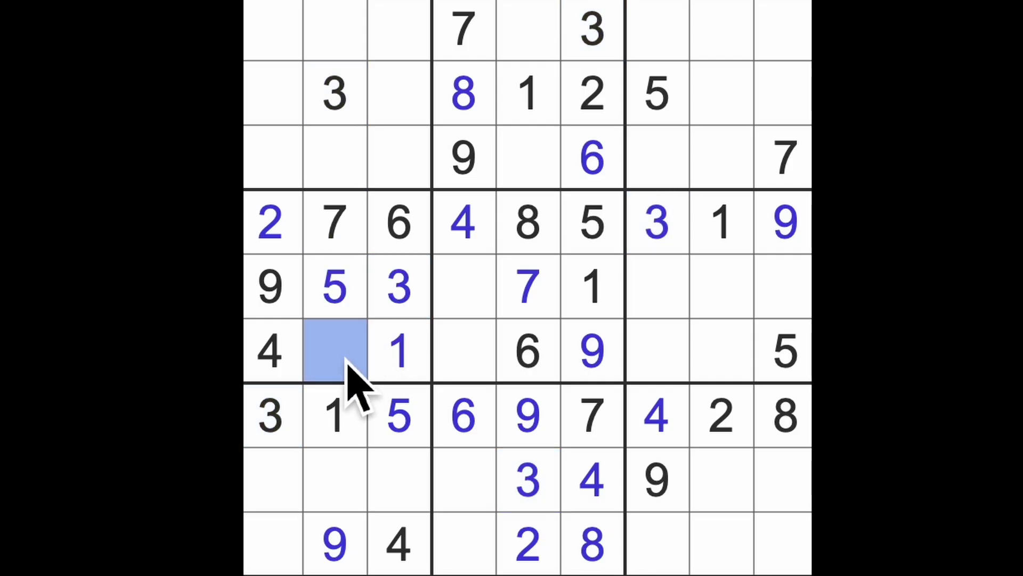
text(8)
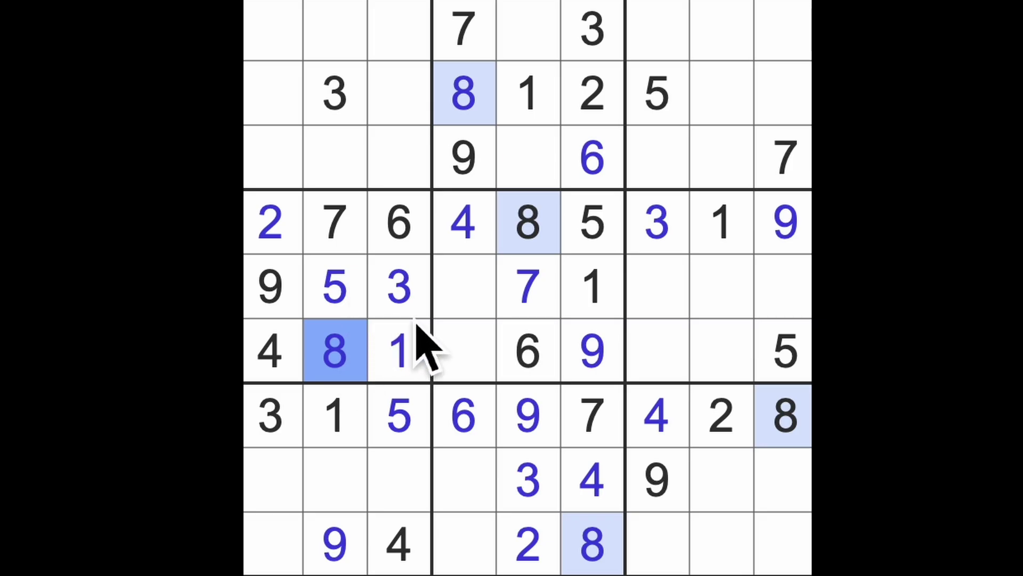
- Enter 3 at r6c4, 2 at r5c4, 2 at r6c7 and 7 at r6c8
drag(416, 298, 471, 304)
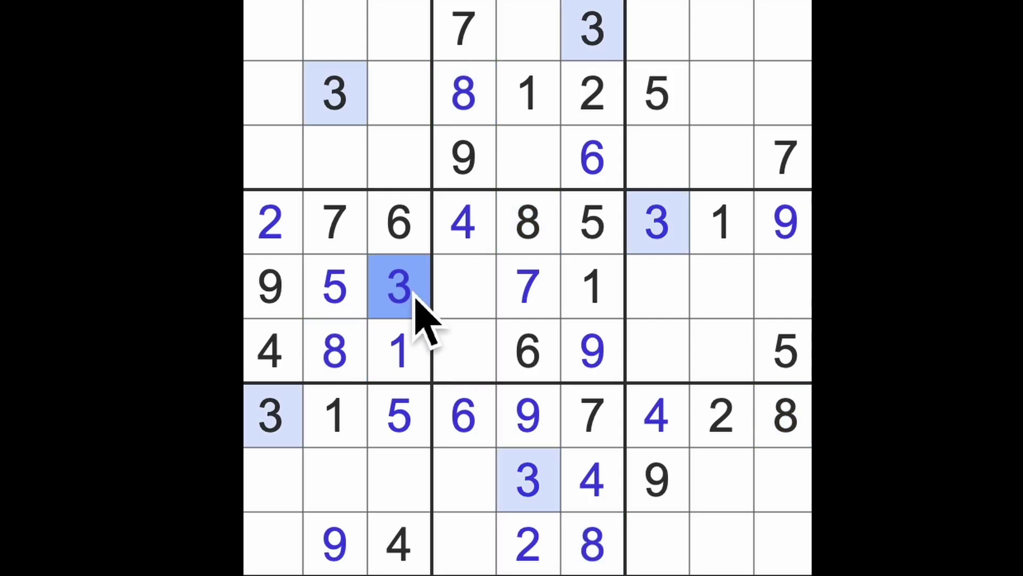
click(475, 360)
text(3)
click(480, 308)
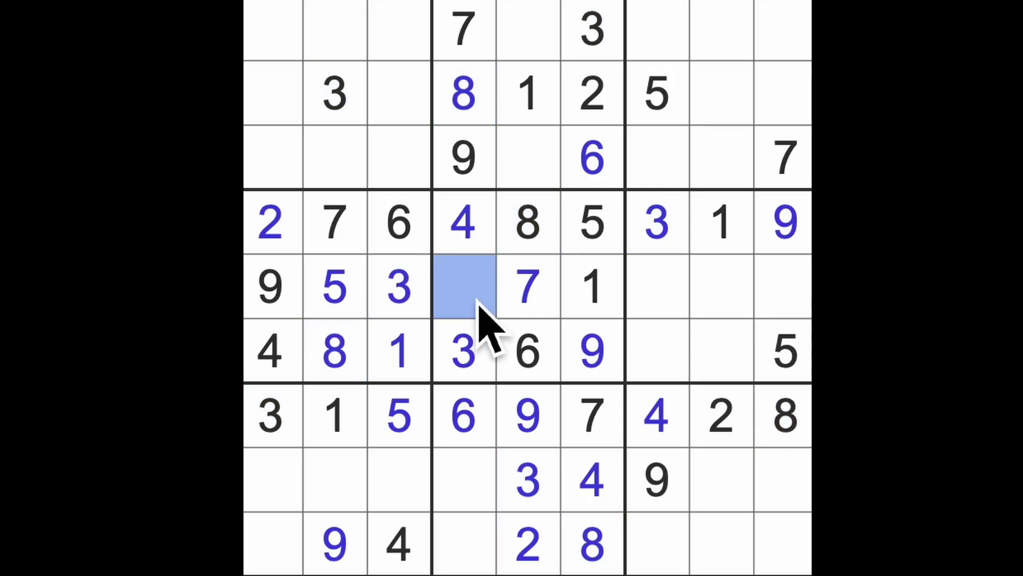
text(2)
drag(479, 308, 736, 416)
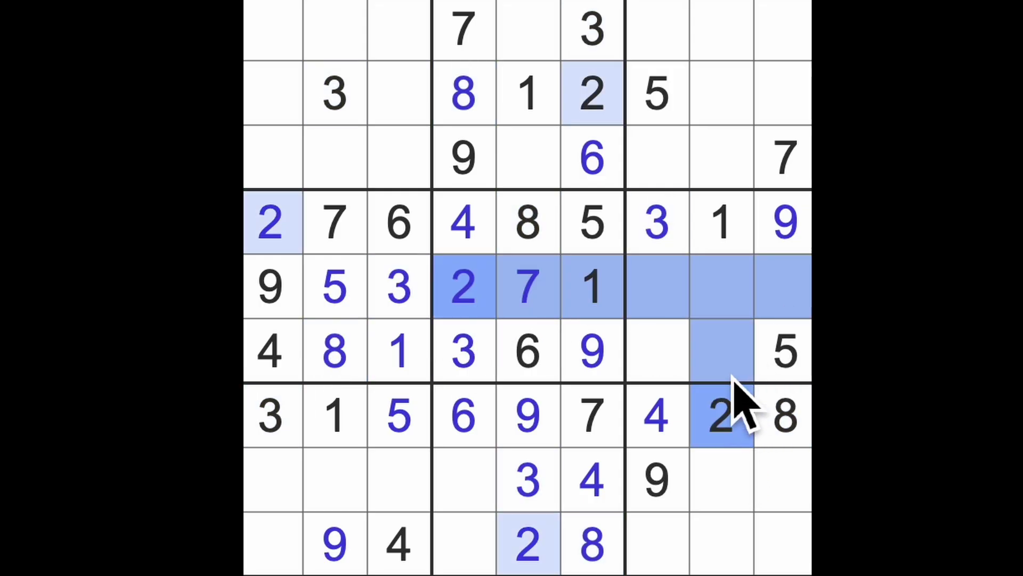
click(657, 353)
text(12)
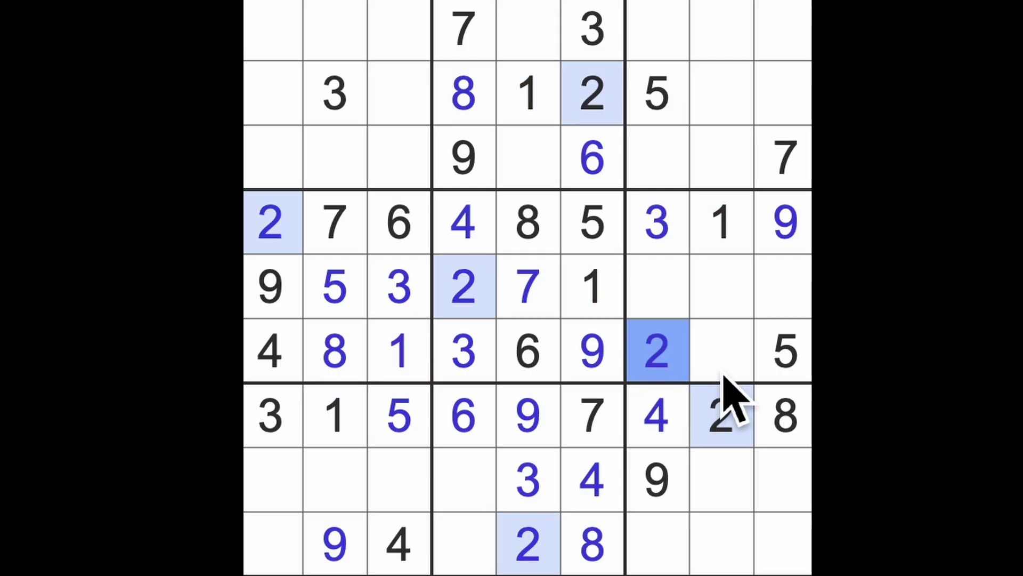
click(722, 352)
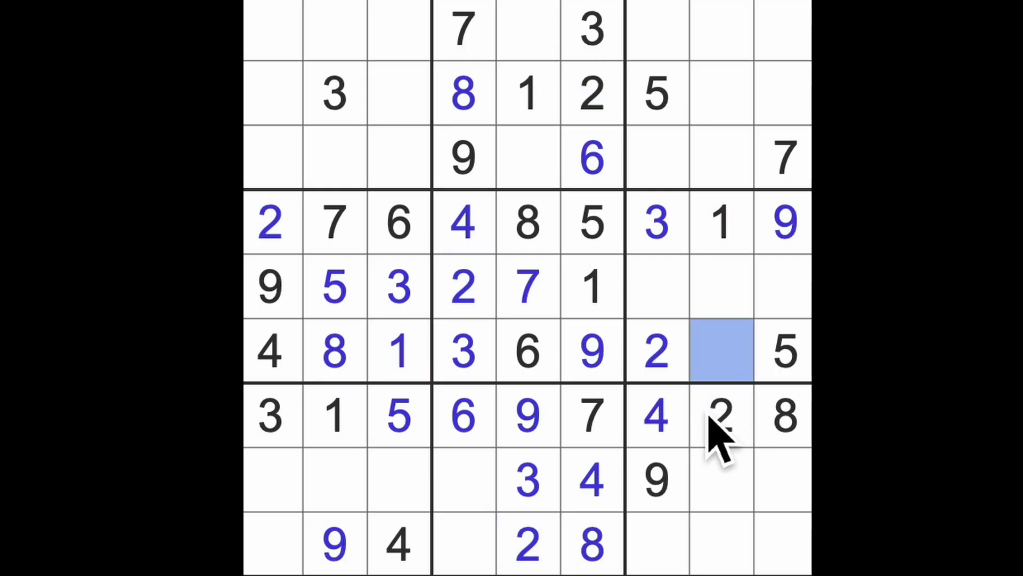
text(7)
- Place 7 at row 9, column 7, then mark candidate cells in rows 8 and 2
drag(724, 392, 751, 571)
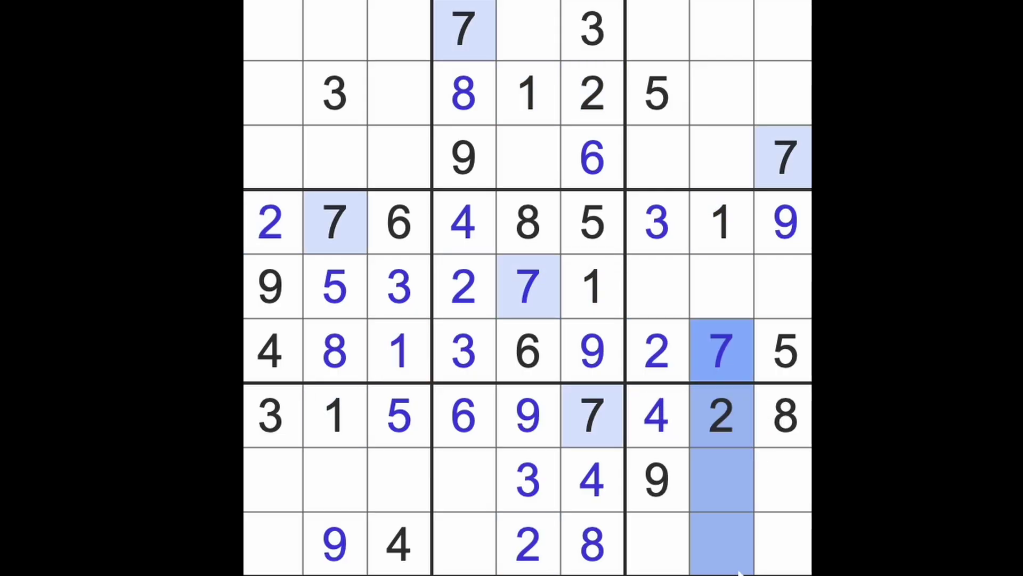
drag(783, 144, 799, 572)
click(657, 544)
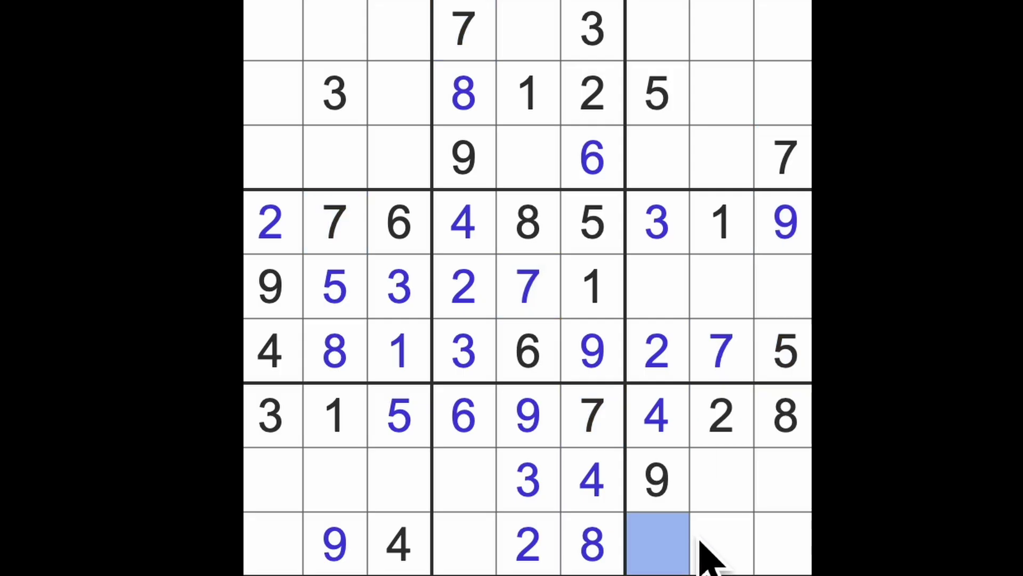
text(7)
click(593, 544)
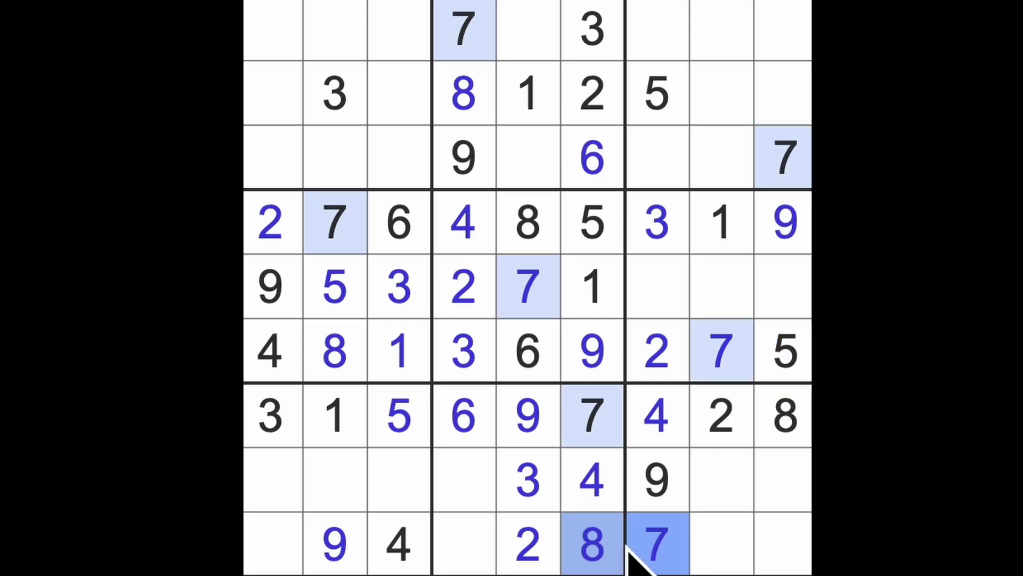
click(272, 478)
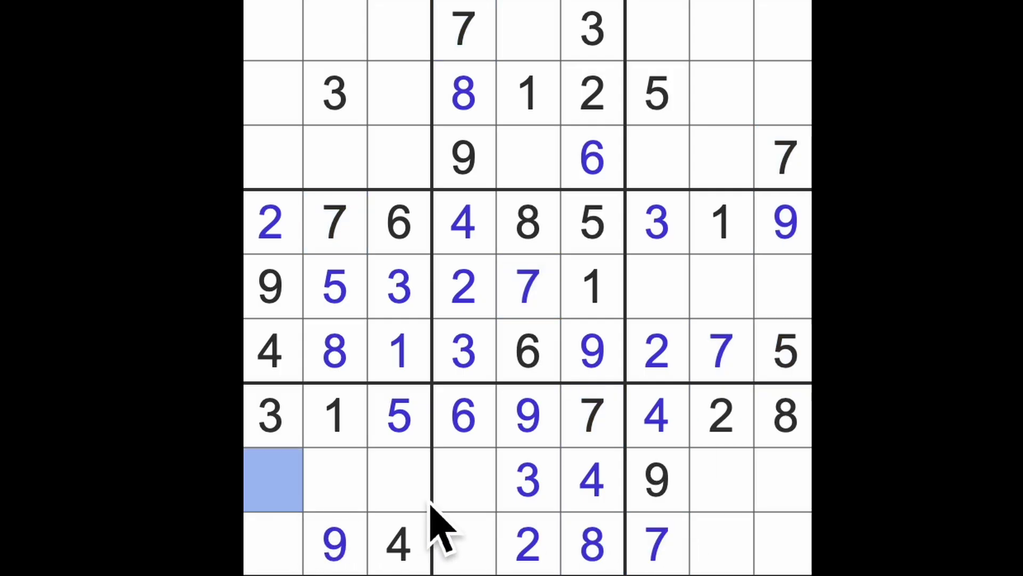
ctrl+click(400, 480)
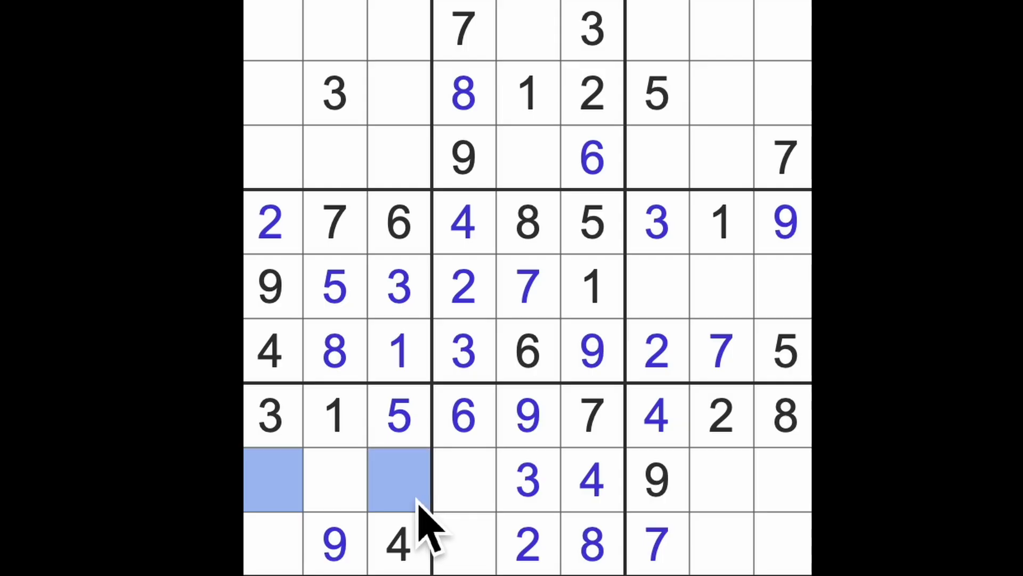
ctrl+click(400, 93)
ctrl+click(272, 94)
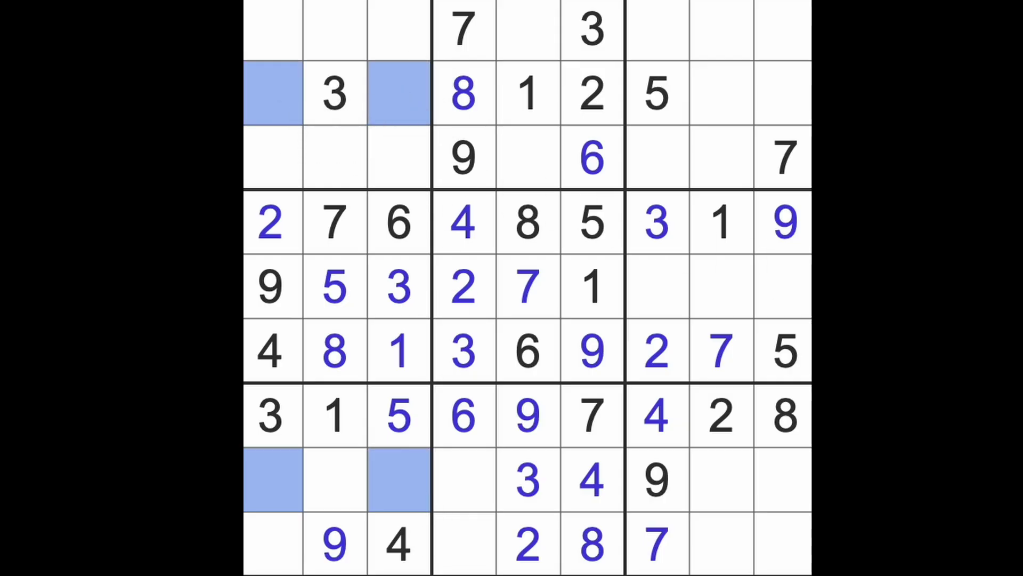
click(784, 286)
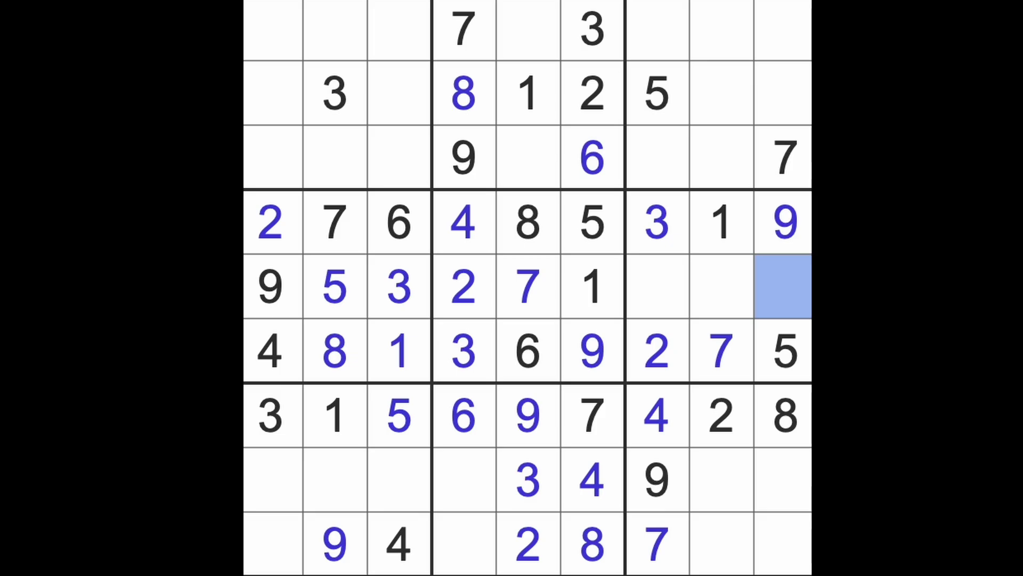
- Mark column 1 and the row 7 and row 9 digits to study the bottom-left cell
drag(276, 33, 286, 559)
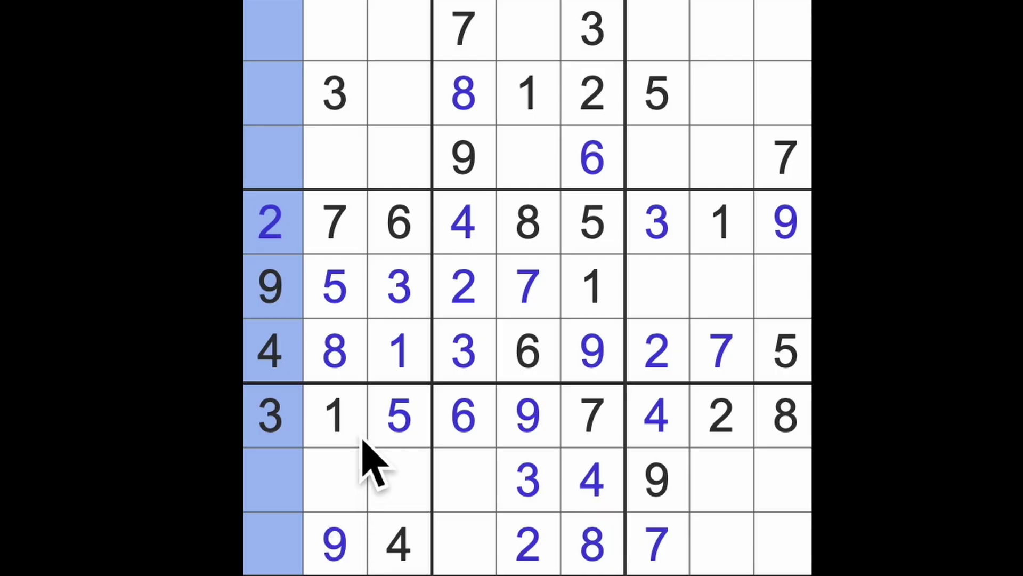
ctrl+click(335, 417)
ctrl+click(399, 416)
ctrl+click(655, 543)
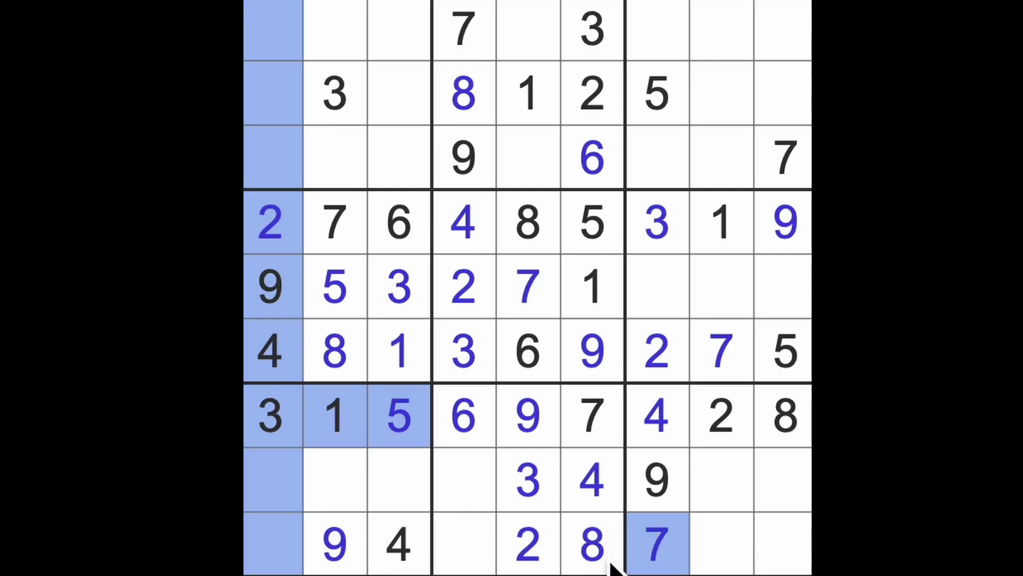
ctrl+click(592, 544)
click(276, 545)
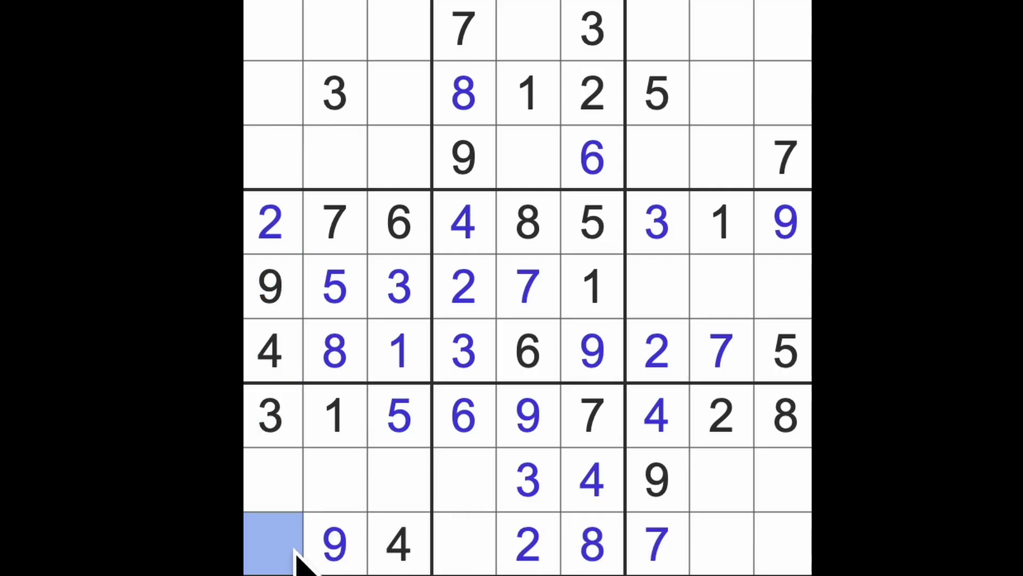
text(6)
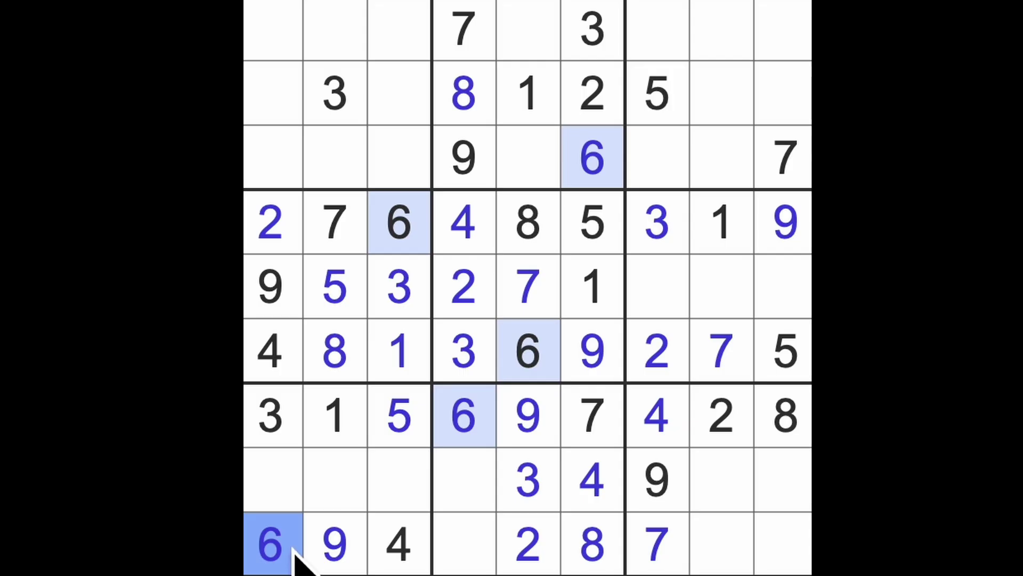
- Enter 6 in the top cell of column 2
drag(272, 544, 272, 28)
drag(398, 224, 399, 161)
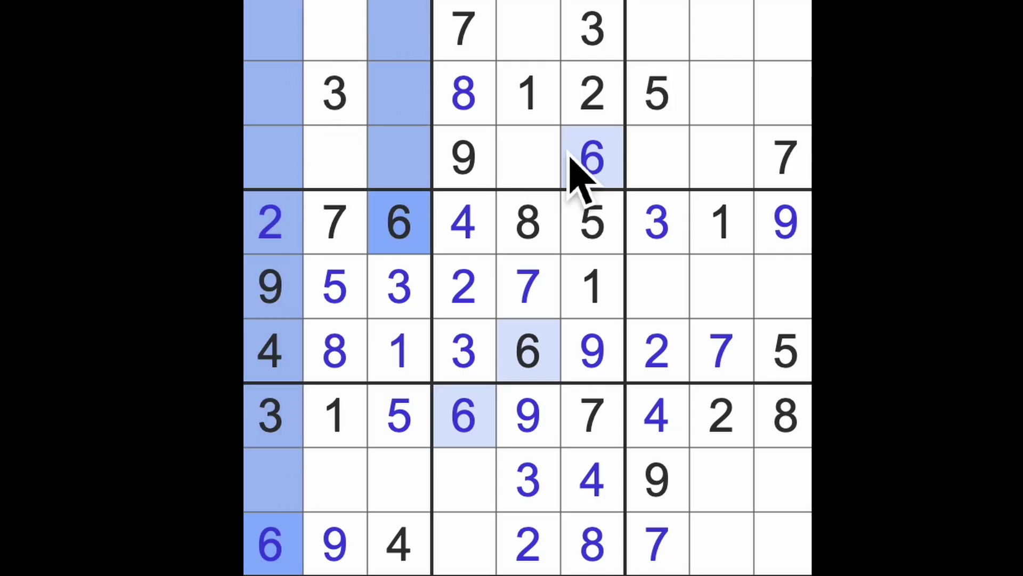
click(592, 161)
click(335, 36)
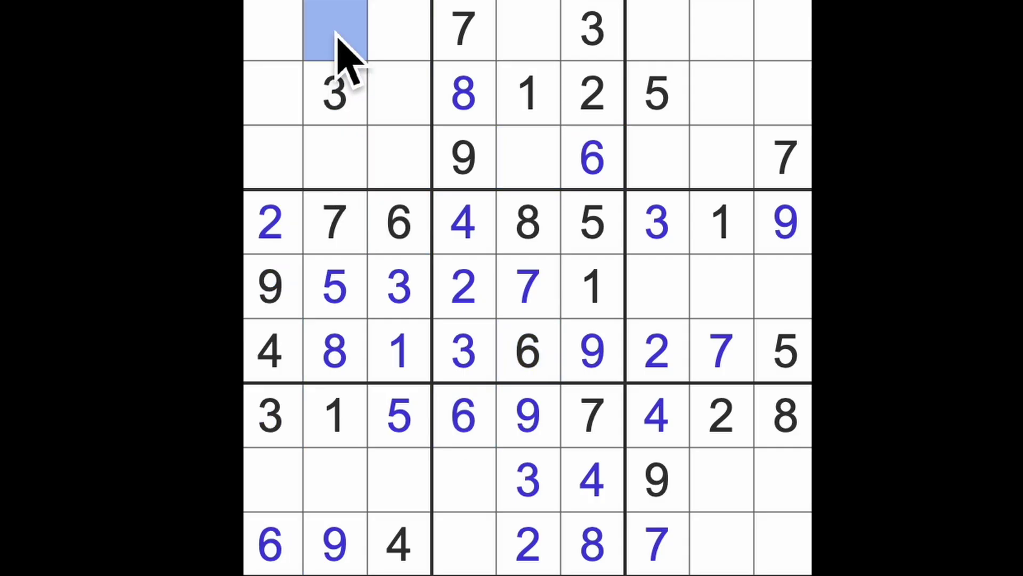
text(6)
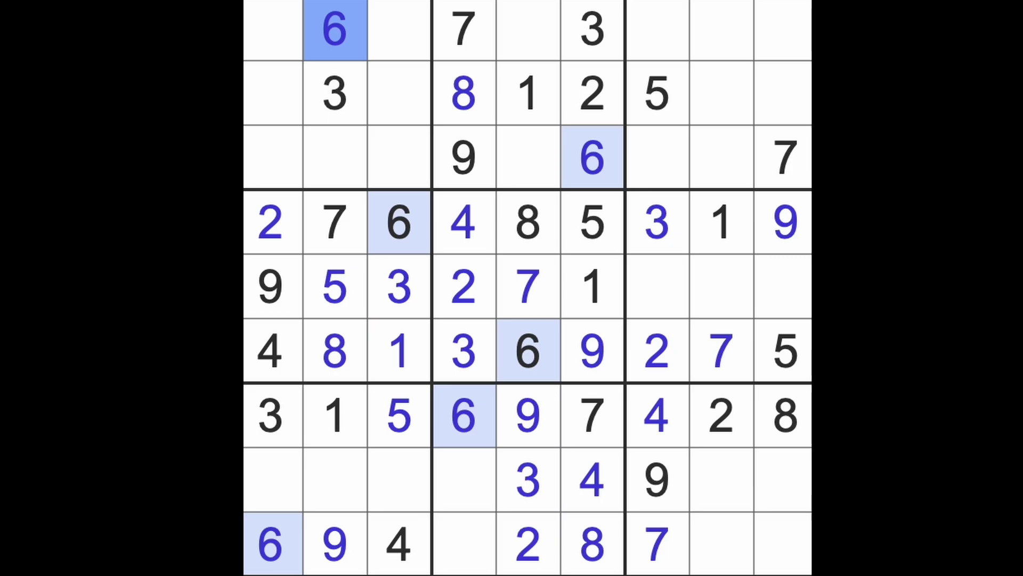
- Check the 4s and enter 4 at row 3, column 2
click(272, 352)
click(400, 480)
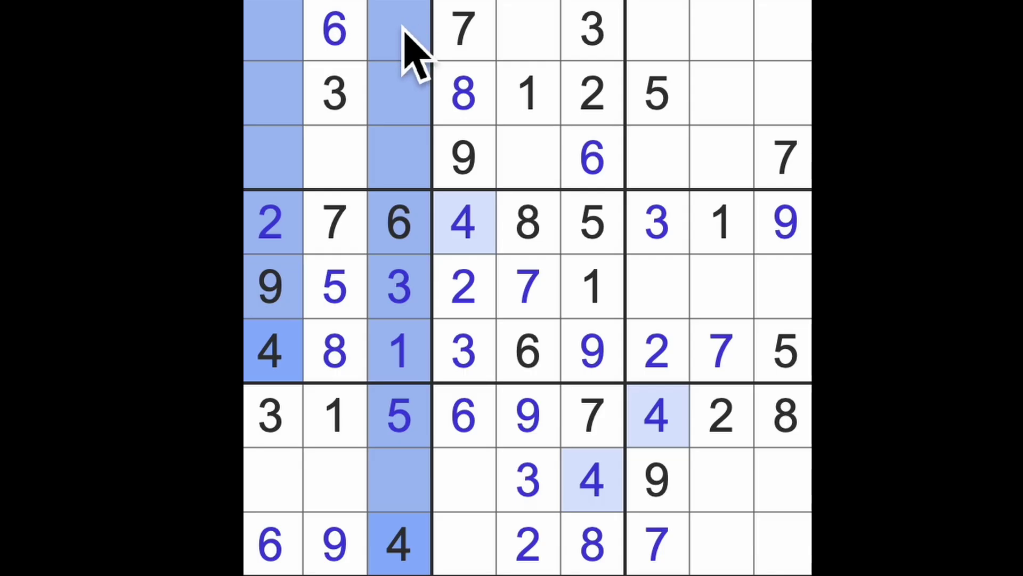
click(337, 163)
key(4)
click(336, 480)
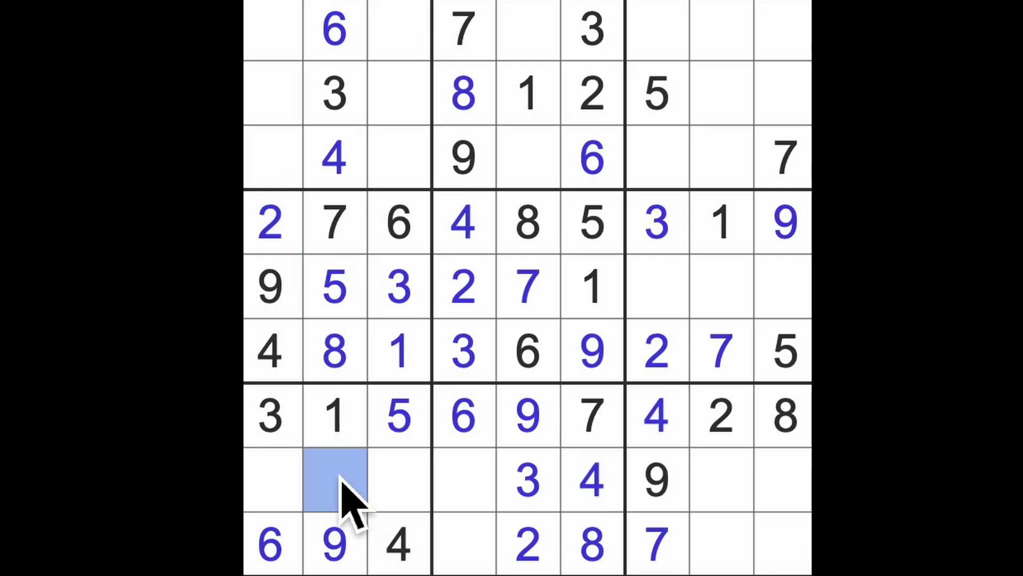
text(2)
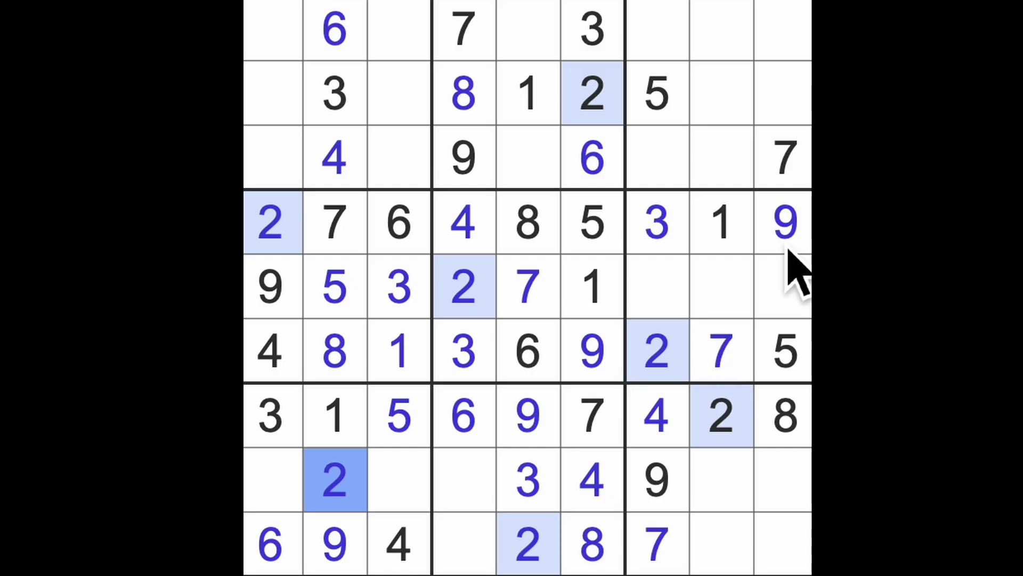
- Place 2s at row 8 column 2, the top-right corner, and row 3 column 3
click(721, 222)
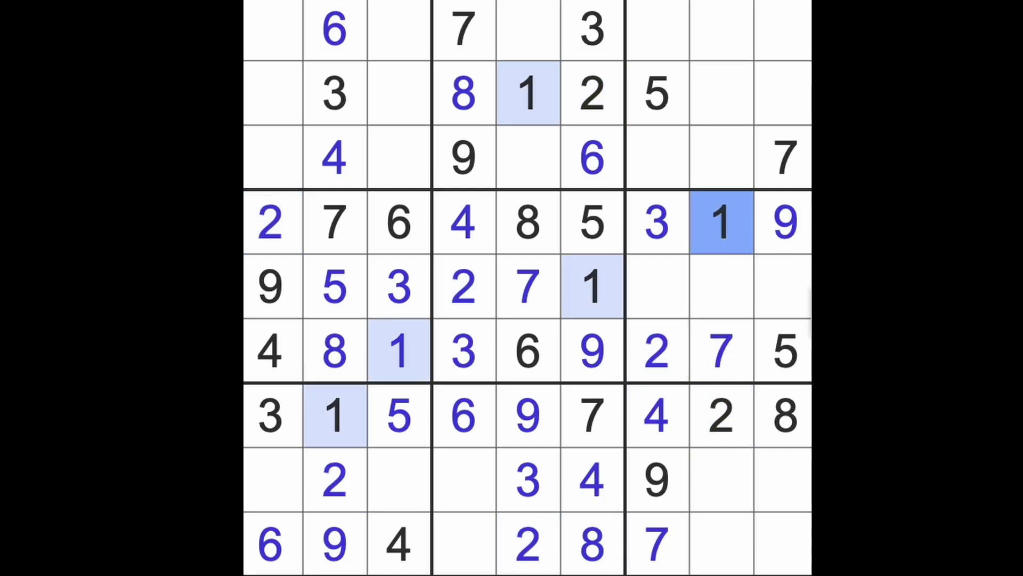
click(678, 376)
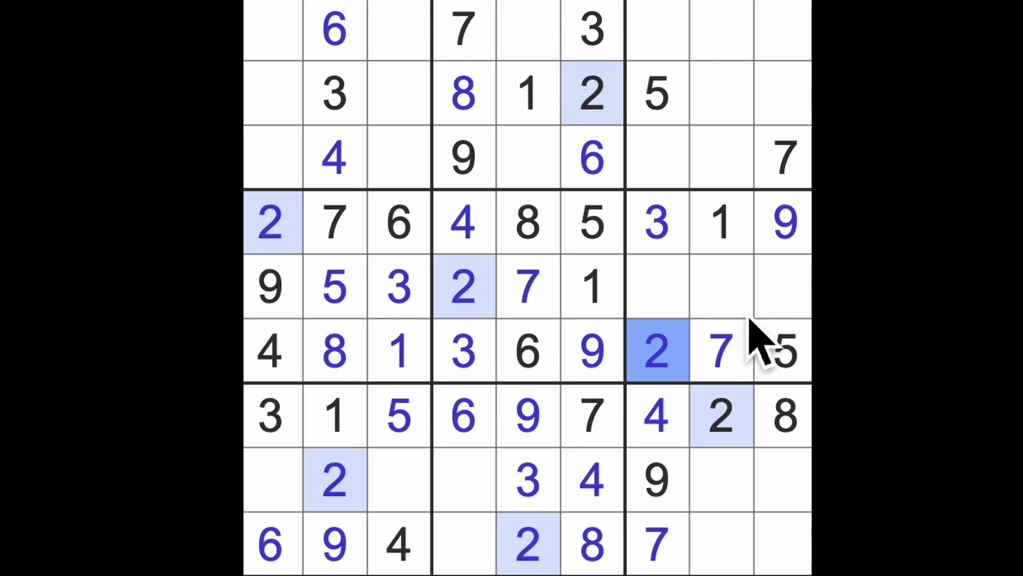
click(667, 348)
click(722, 416)
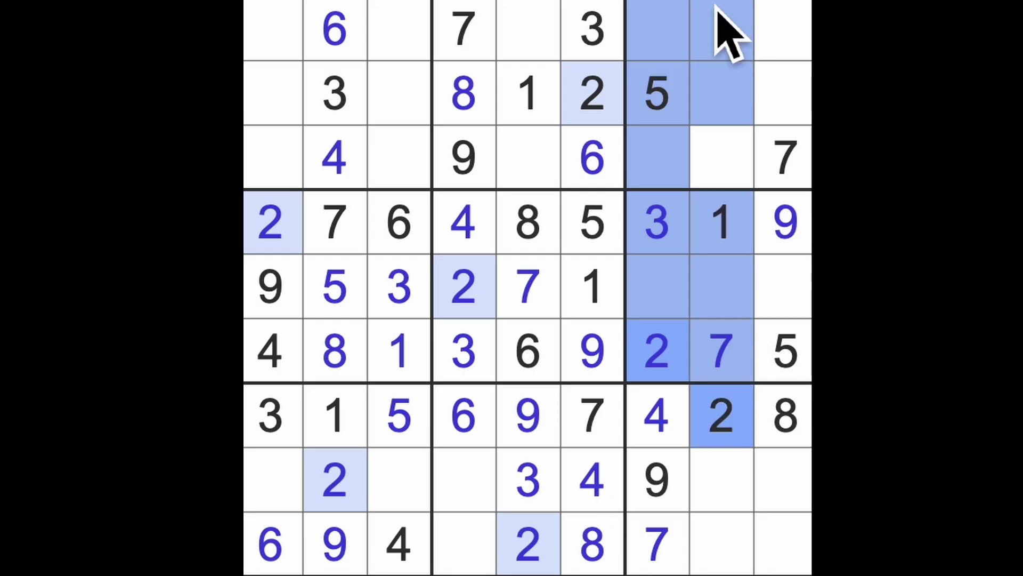
click(592, 95)
click(784, 32)
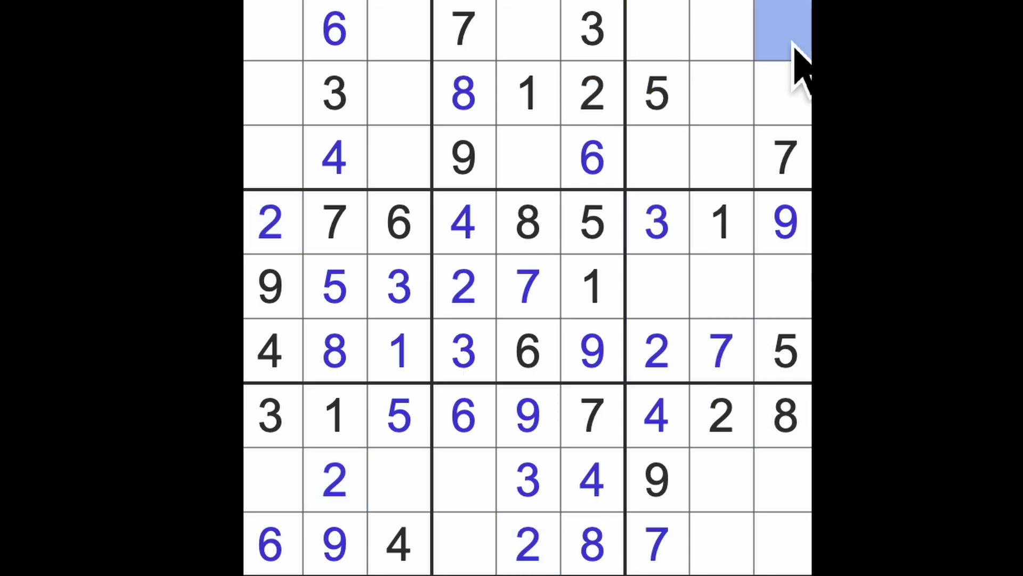
text(2)
mouse_move(592, 94)
mouse_down()
mouse_move(336, 105)
mouse_move(272, 220)
mouse_up()
click(399, 159)
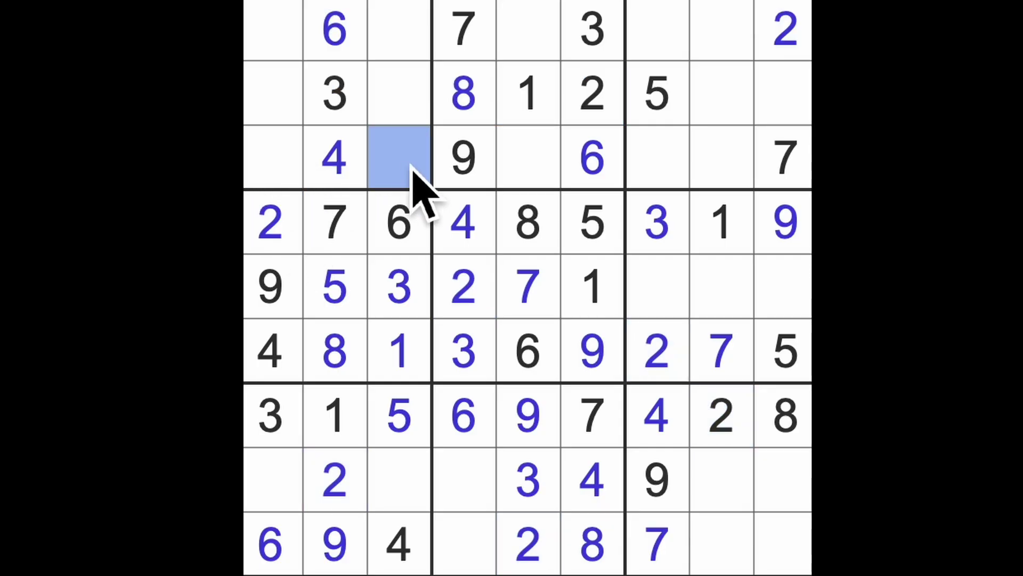
text(2)
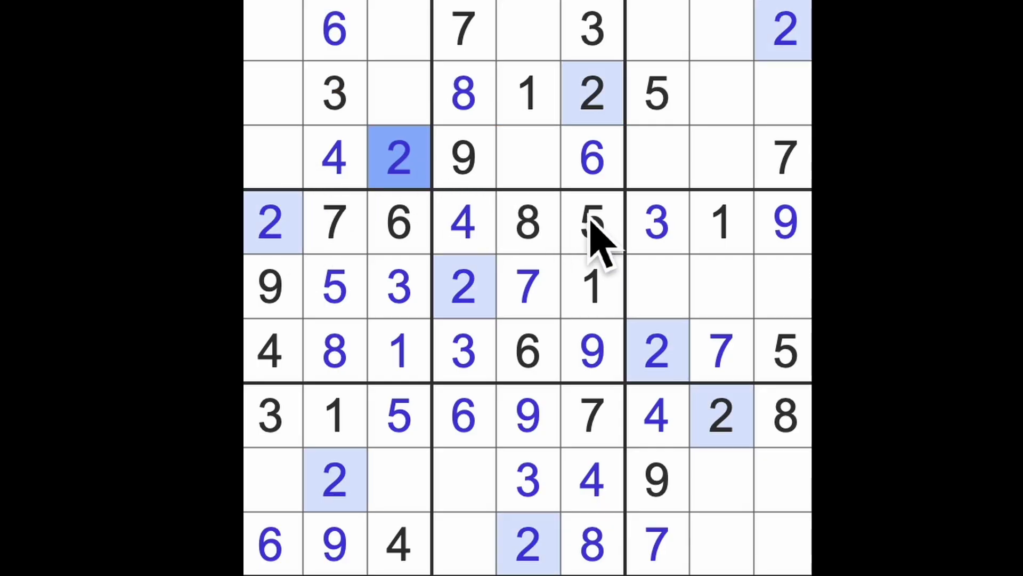
- Place 3s at row 3, column 8 and the bottom-right corner cell
click(723, 232)
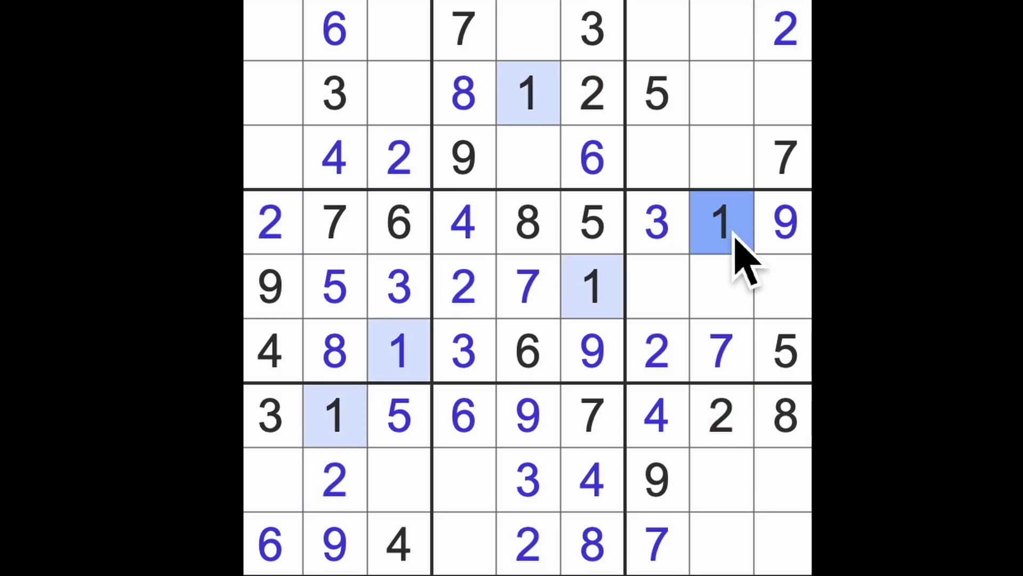
click(688, 240)
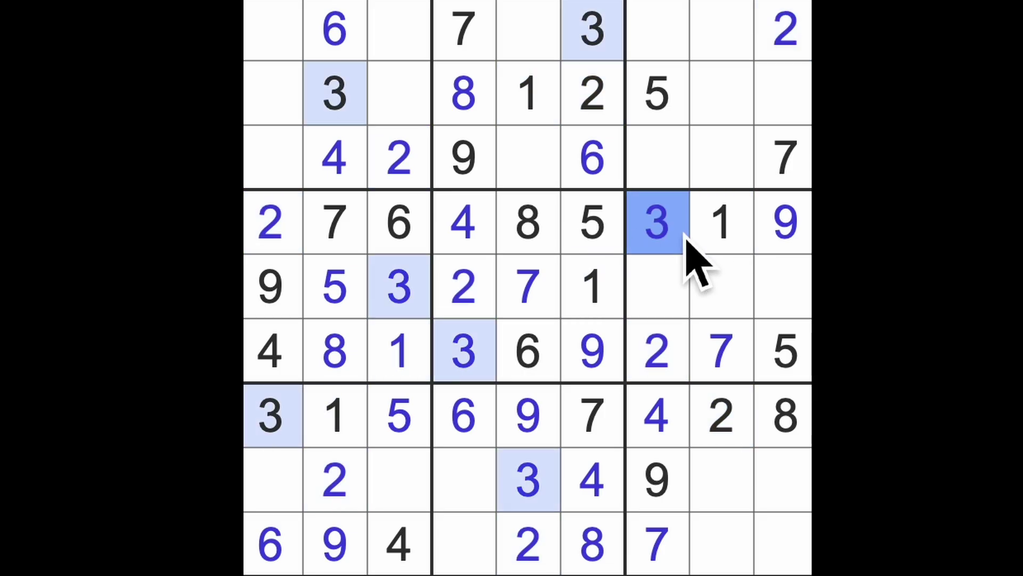
drag(592, 48, 792, 120)
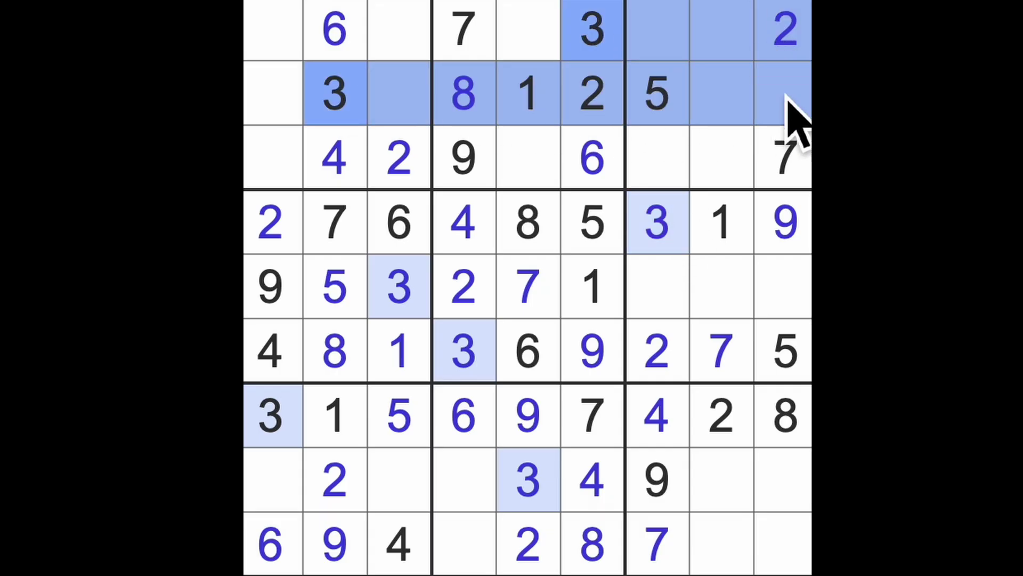
click(722, 160)
text(3)
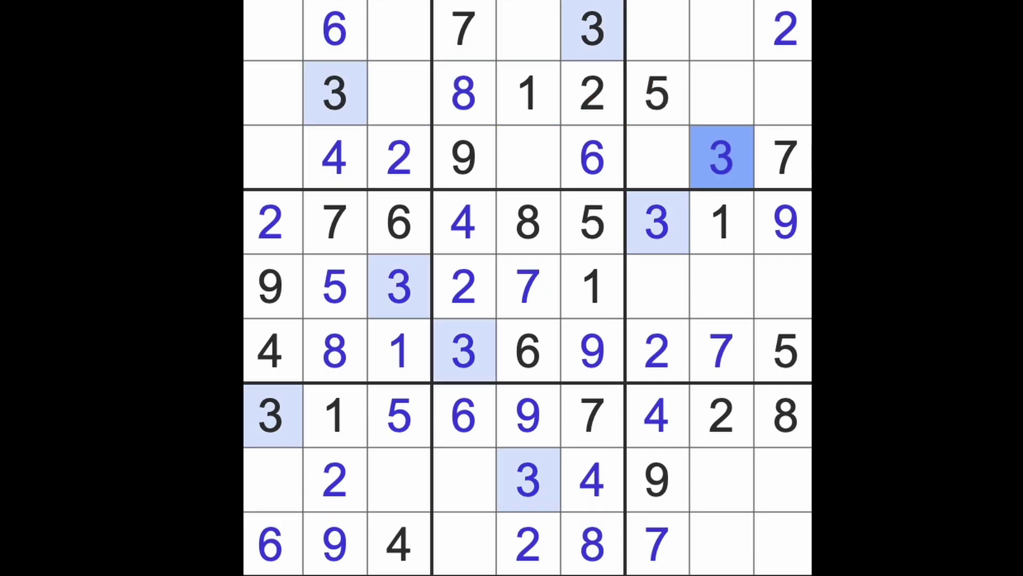
drag(722, 160, 722, 544)
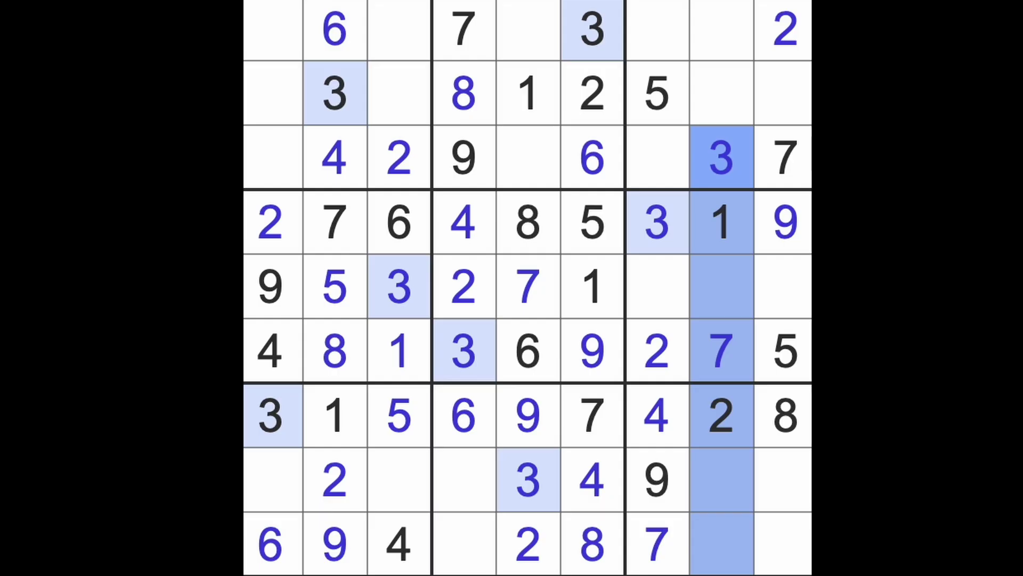
drag(528, 480, 799, 487)
click(784, 544)
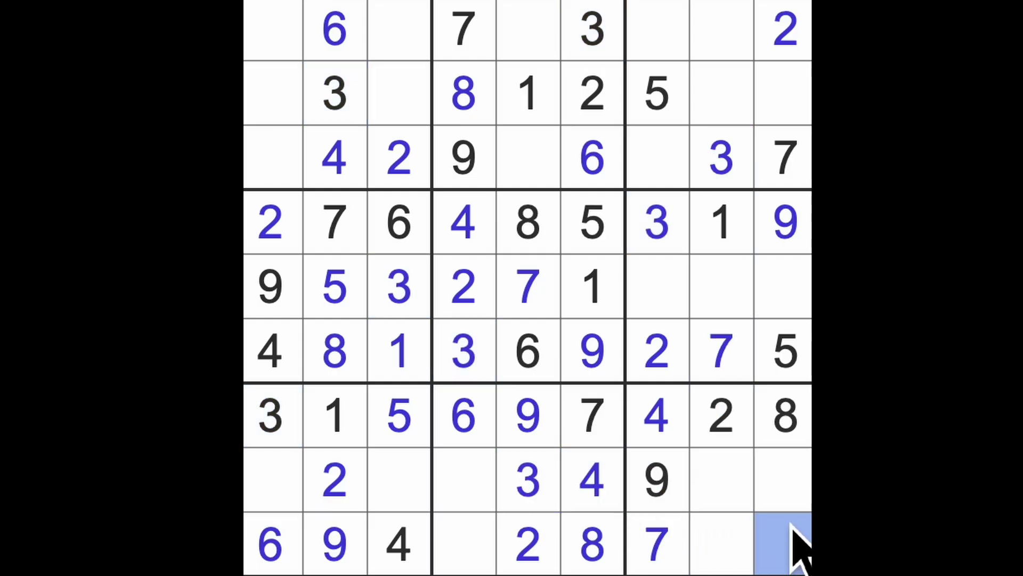
text(3)
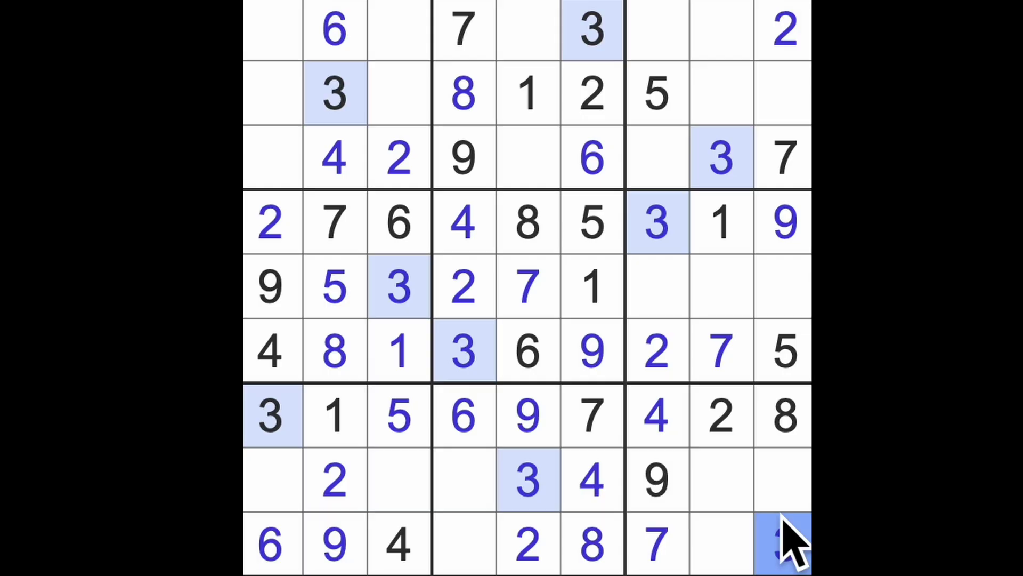
- Enter 1 at row 9 column 4, and 5s at row 8 column 4 and row 9 column 8
drag(722, 223, 722, 543)
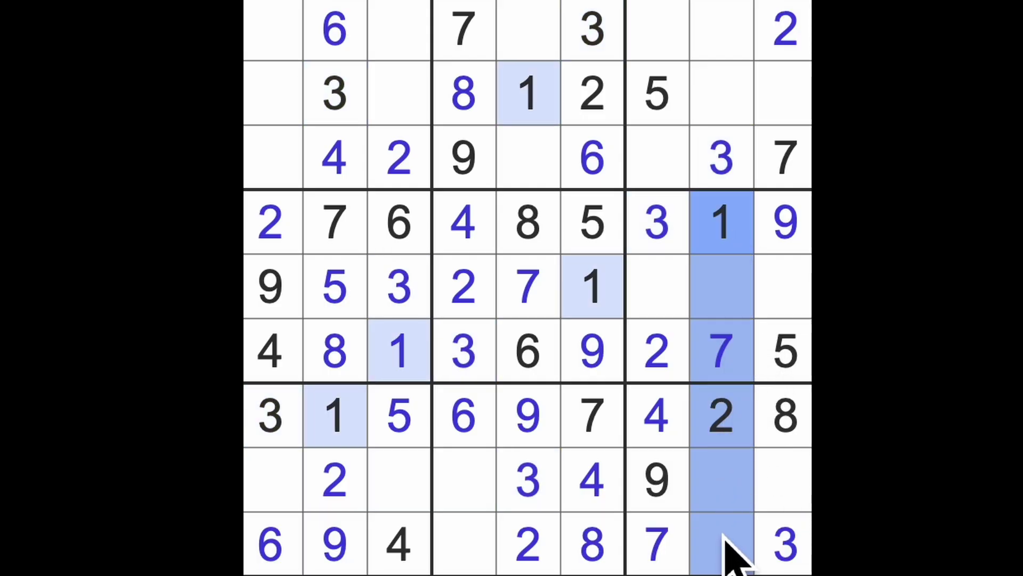
click(464, 544)
text(1)
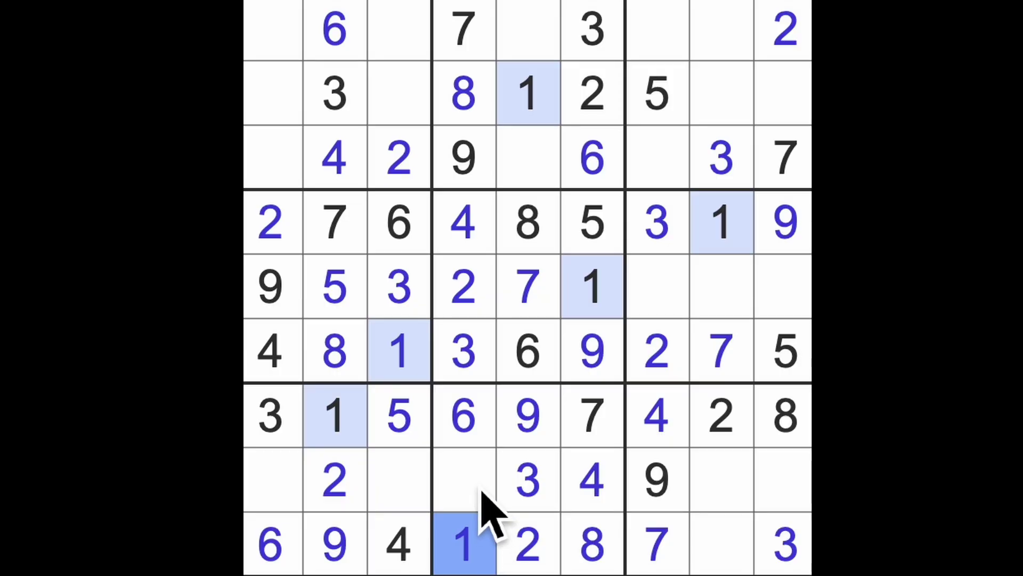
click(464, 480)
text(5)
click(722, 544)
text(5)
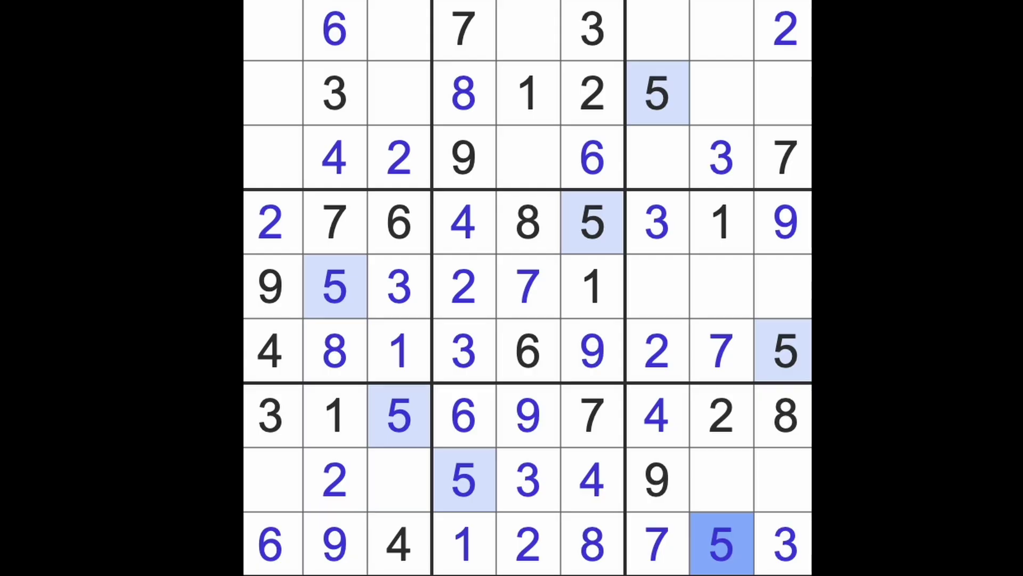
click(400, 416)
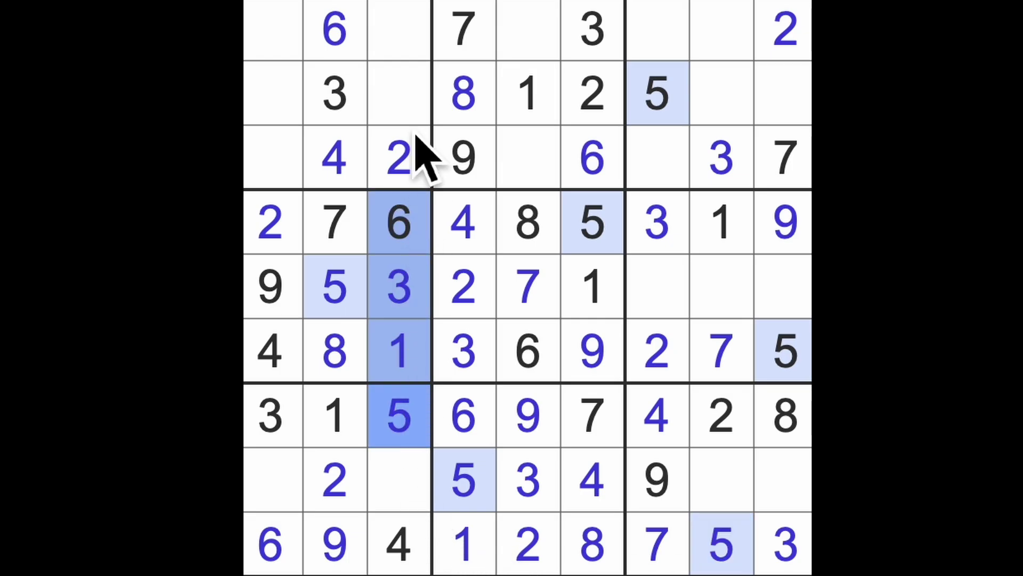
click(656, 92)
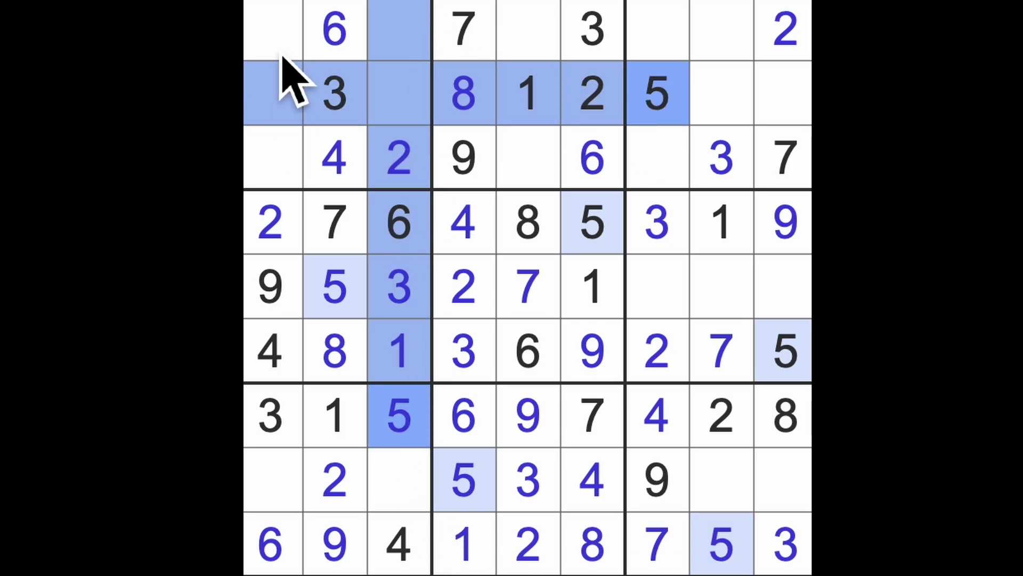
click(275, 160)
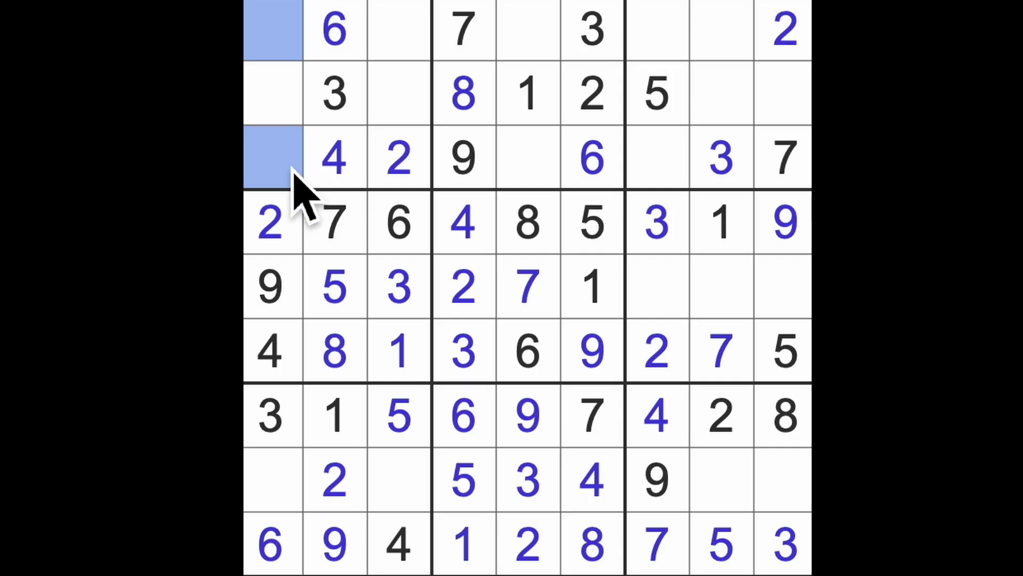
- Place a 9 at row 1, column 8 after checking rows 1–2 and column 7
click(465, 97)
click(412, 44)
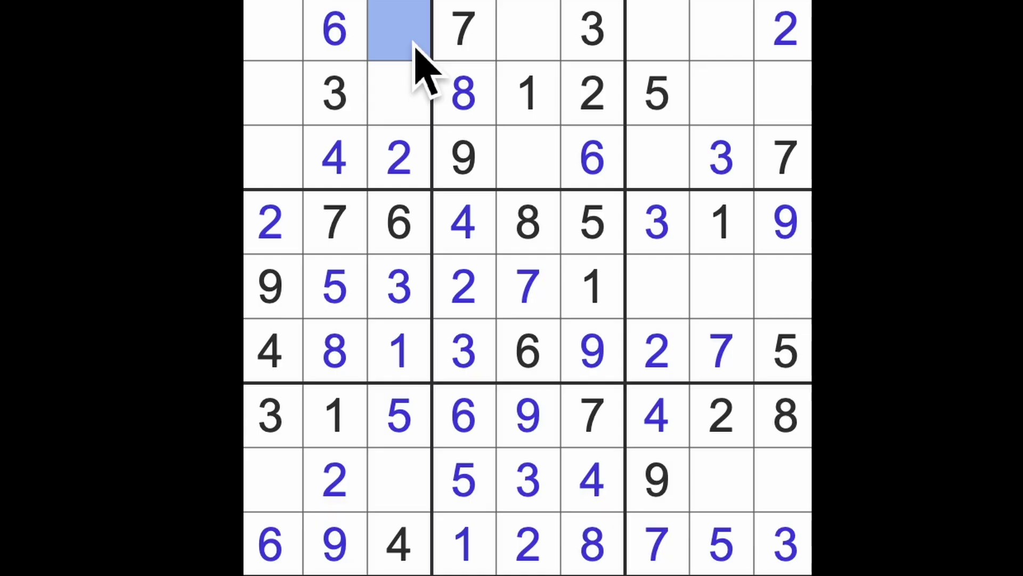
text(8)
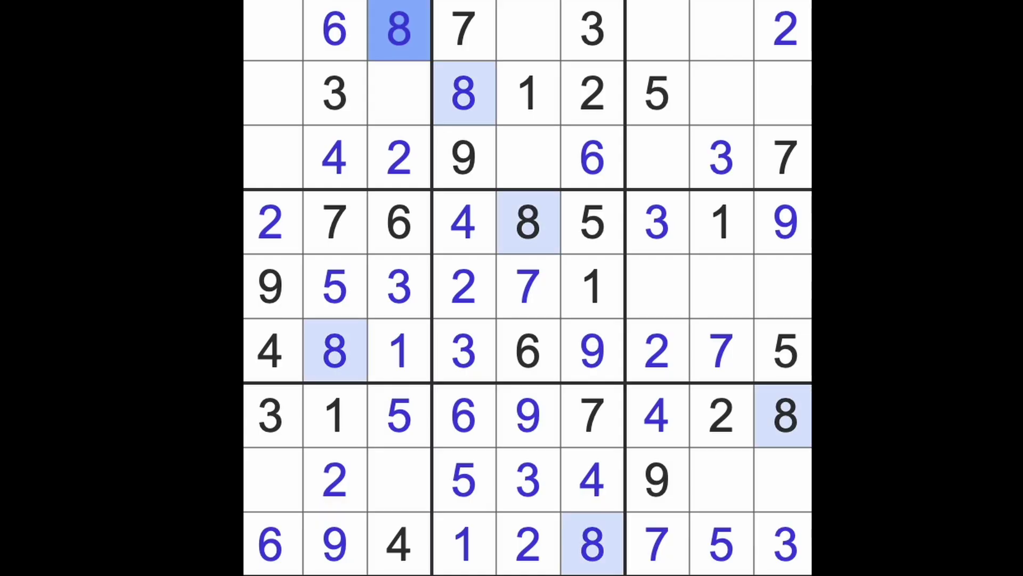
click(404, 97)
ctrl+click(276, 100)
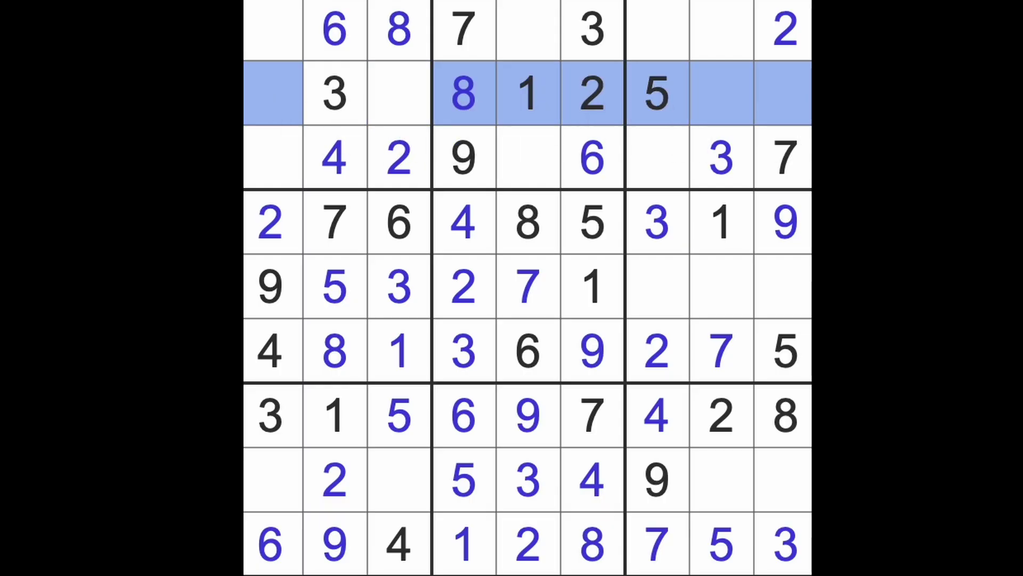
drag(671, 496, 676, 16)
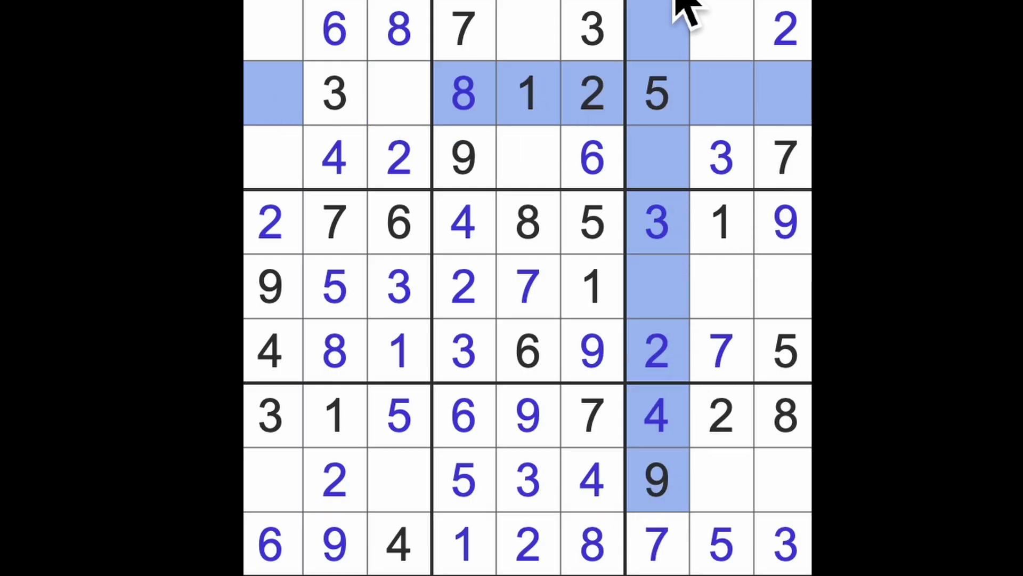
click(722, 30)
text(9)
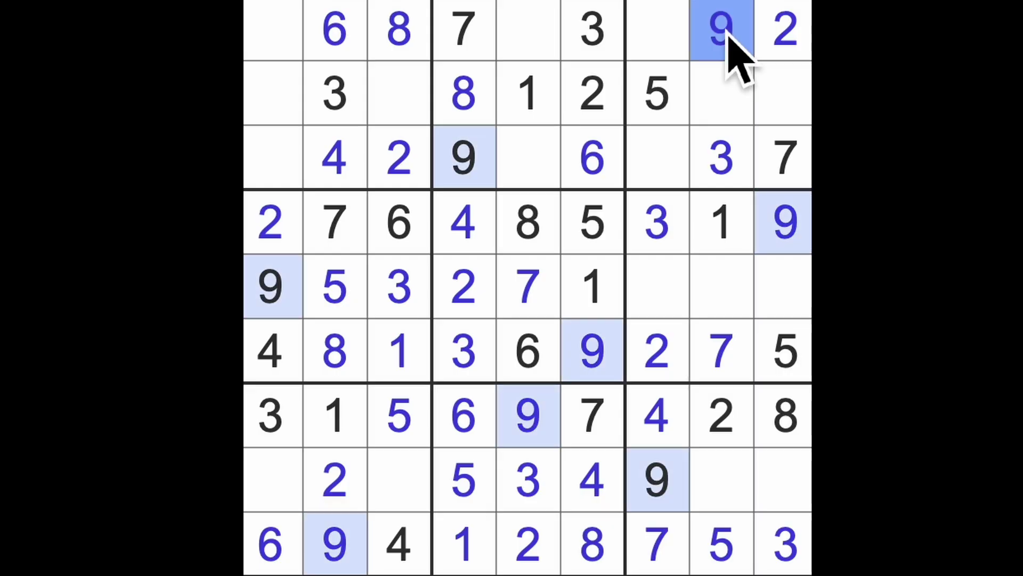
- Enter 9 at r2c3, 7 at r2c1, 7 at r8c3 and 8 at r8c1
drag(722, 30, 272, 31)
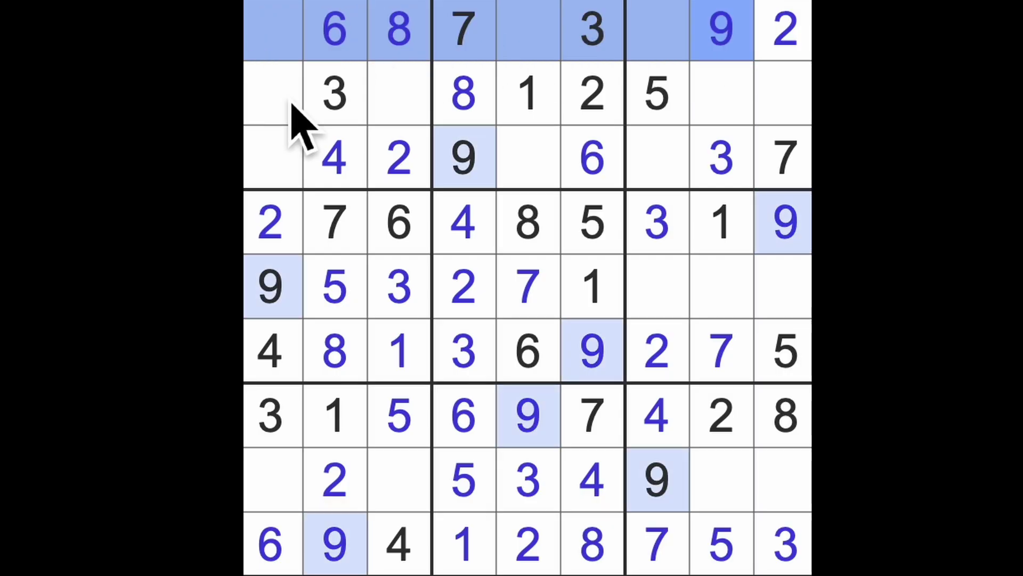
drag(464, 161, 272, 160)
click(398, 96)
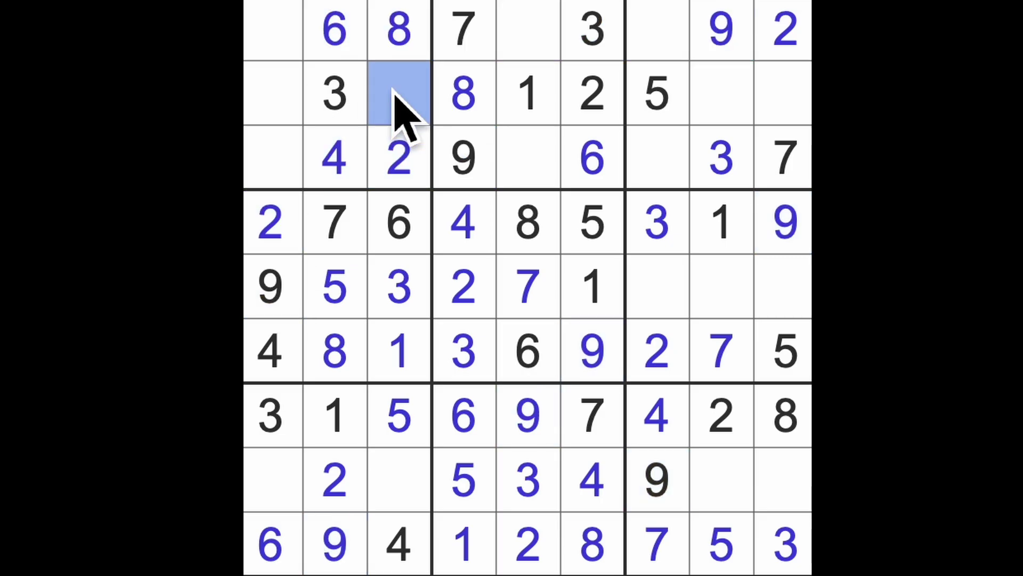
text(9)
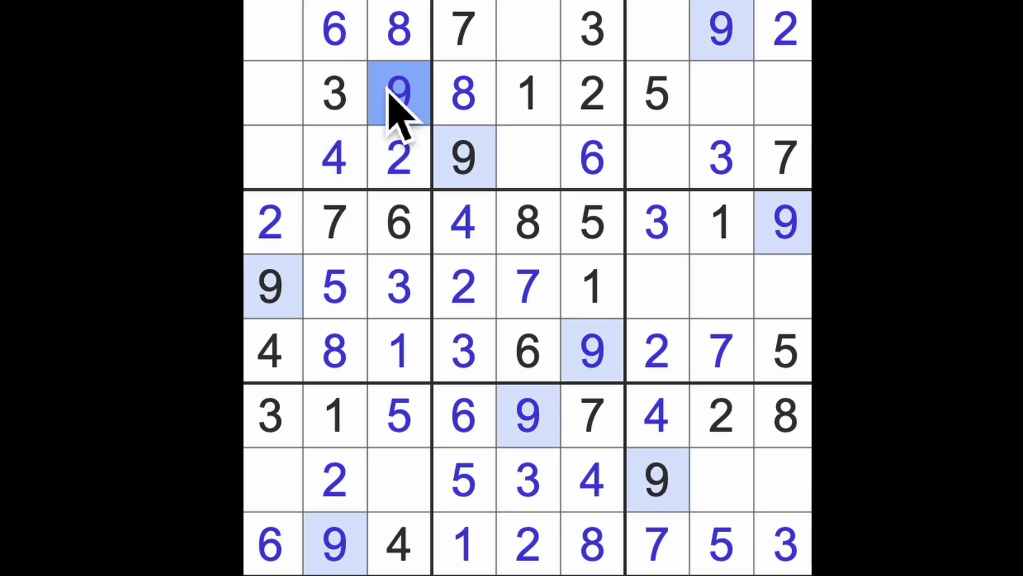
click(272, 96)
text(7)
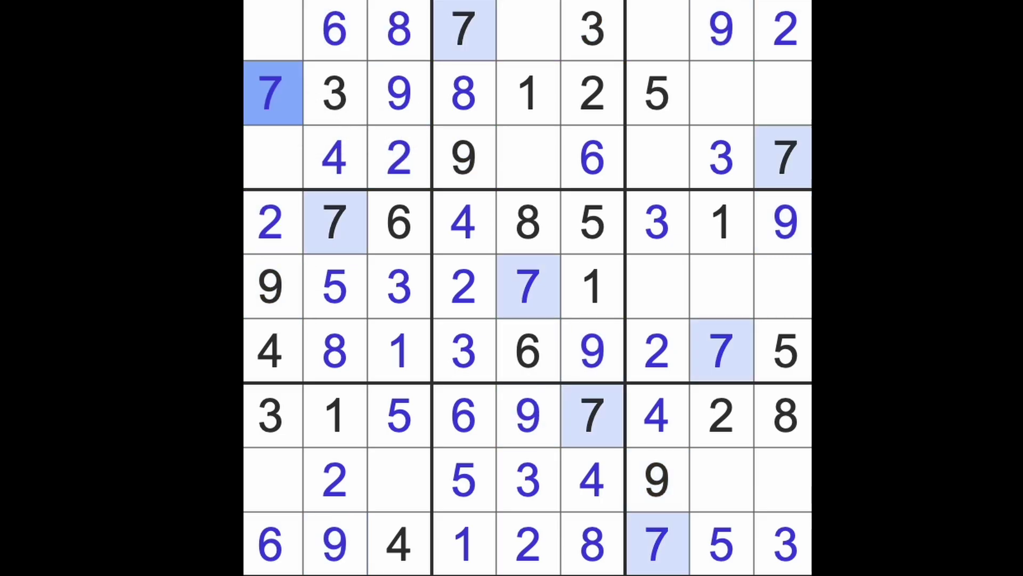
click(400, 480)
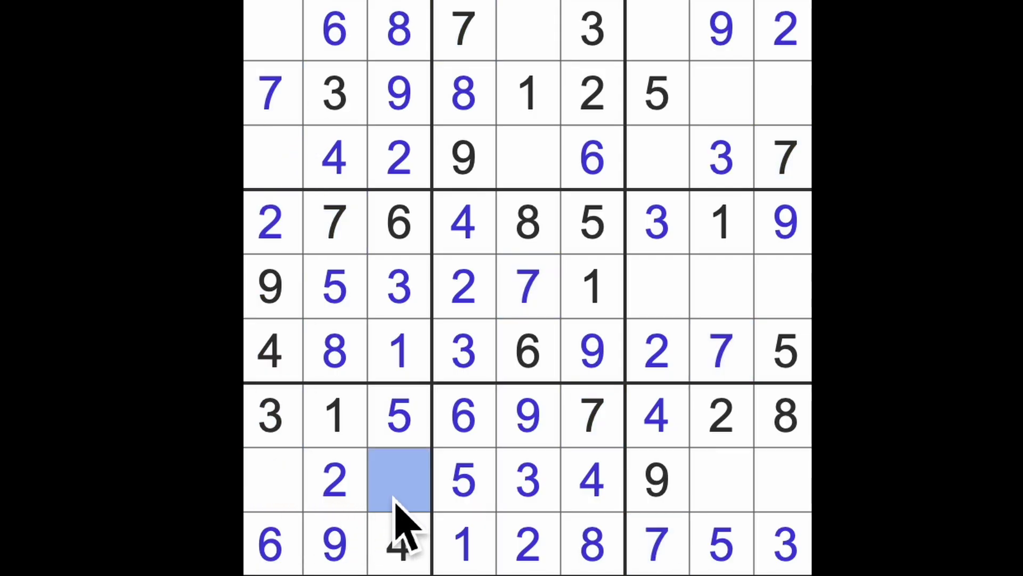
text(7)
click(276, 480)
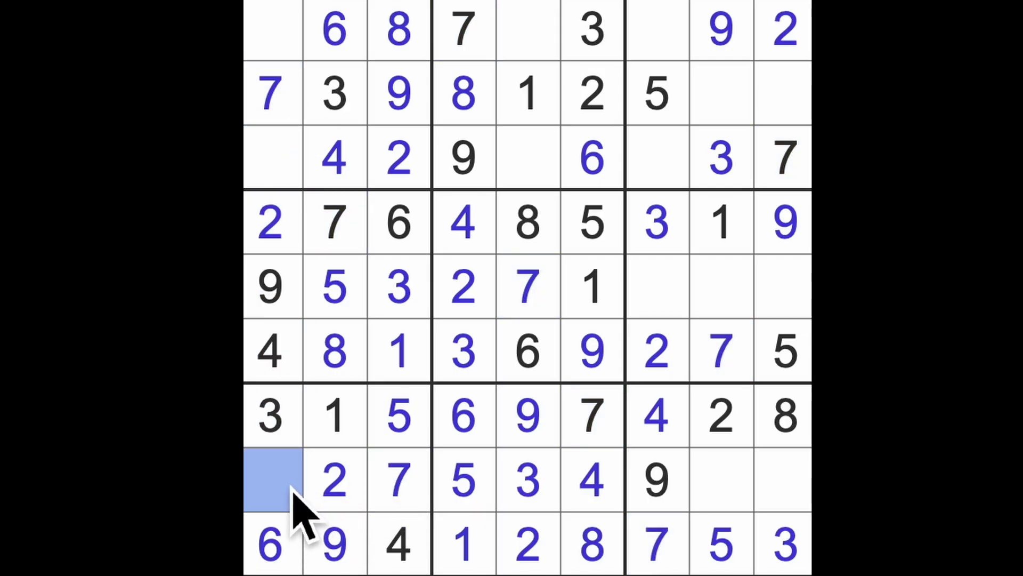
text(8)
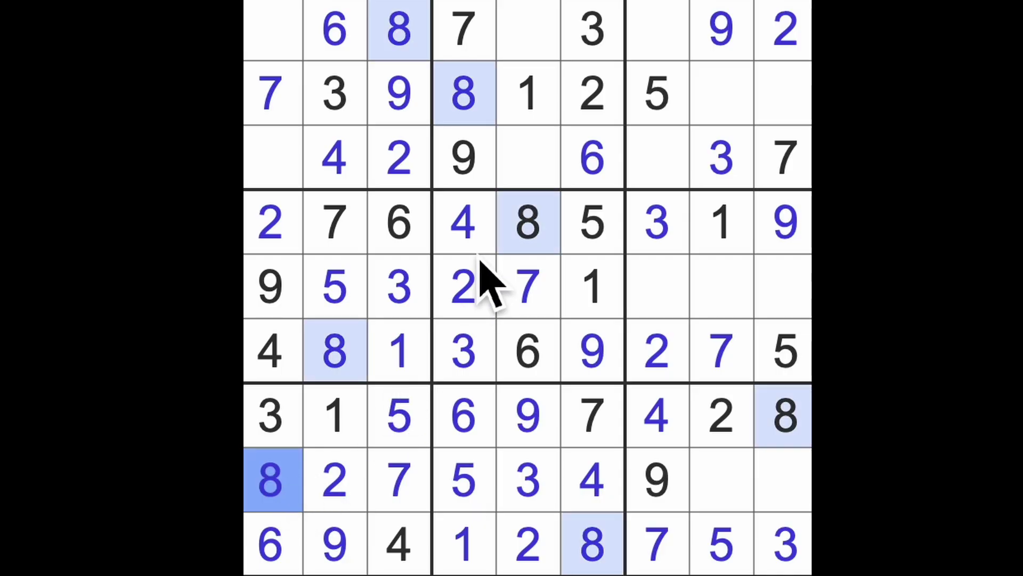
- Enter 8s at row 3, column 7 and row 5, column 8
drag(464, 93, 783, 94)
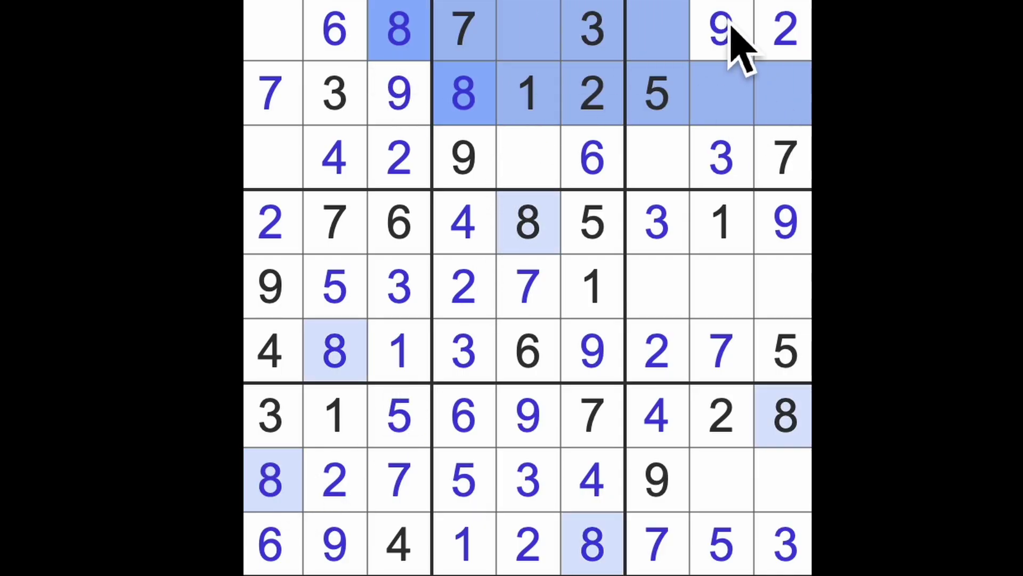
click(657, 158)
text(8)
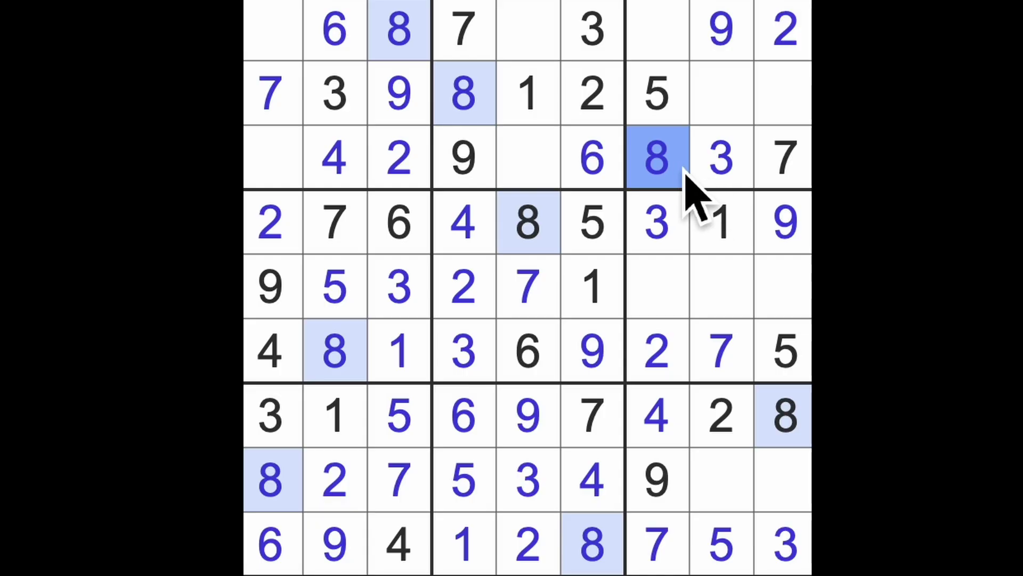
drag(658, 158, 657, 288)
drag(784, 415, 783, 287)
click(740, 308)
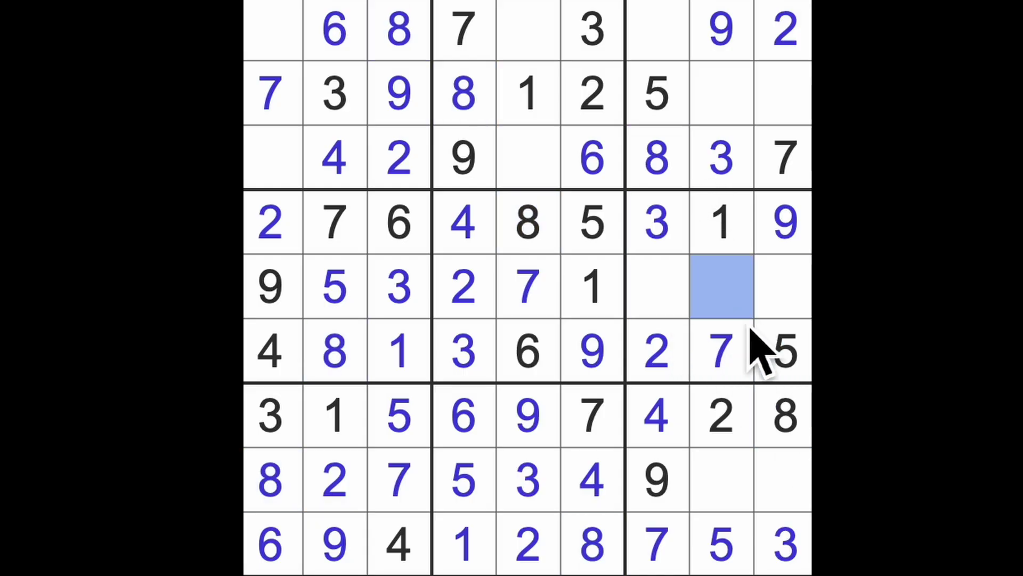
text(8)
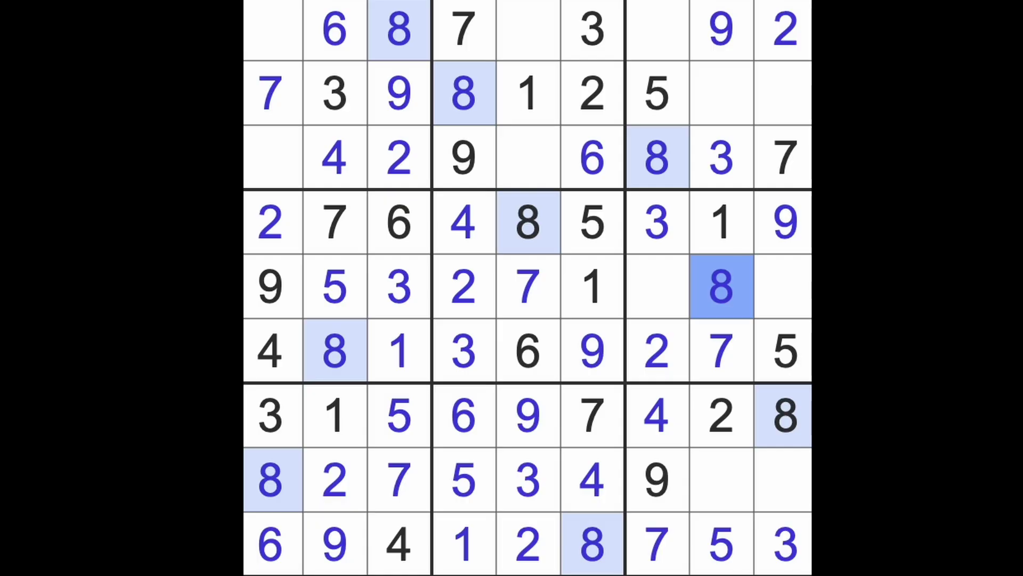
- Enter 1s in row 8 column 9, row 1 column 7, and row 3 column 1
click(722, 223)
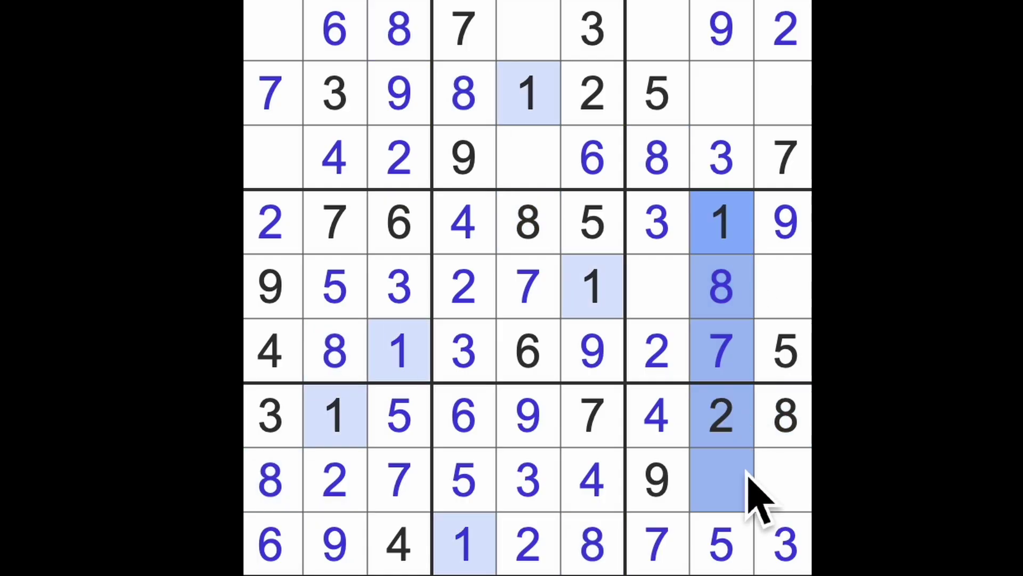
click(784, 480)
text(1)
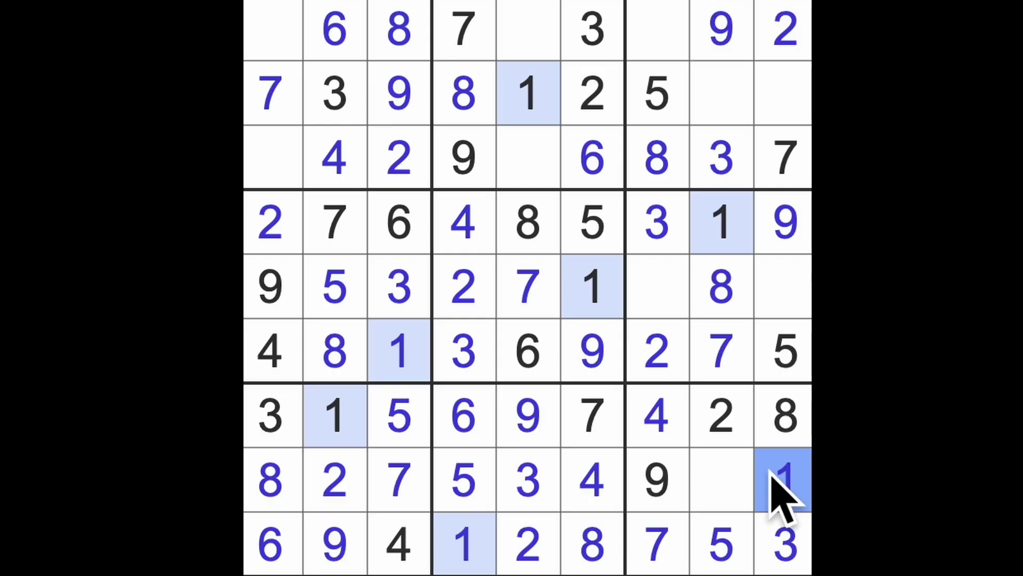
drag(784, 488, 747, 128)
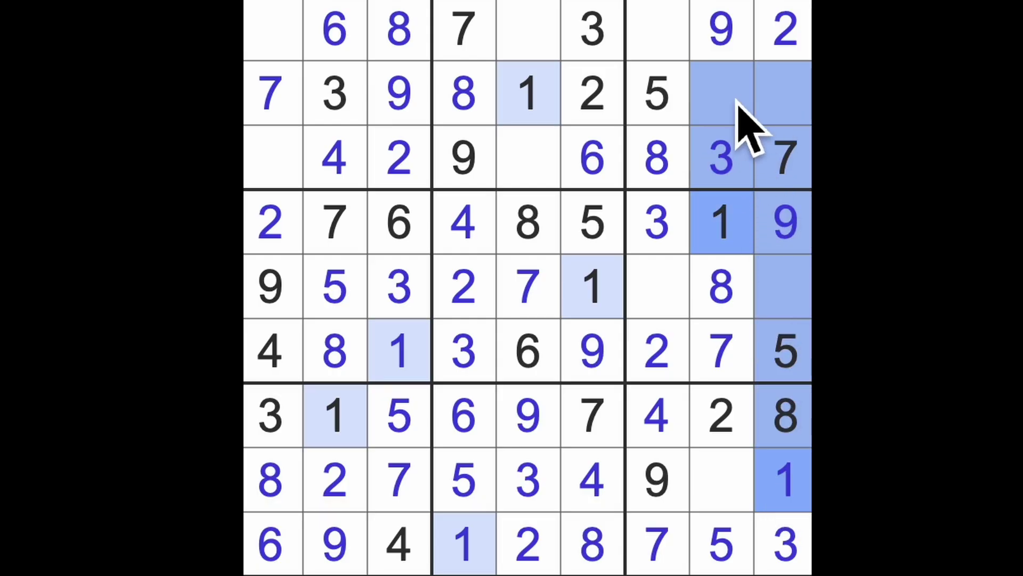
click(657, 30)
text(1)
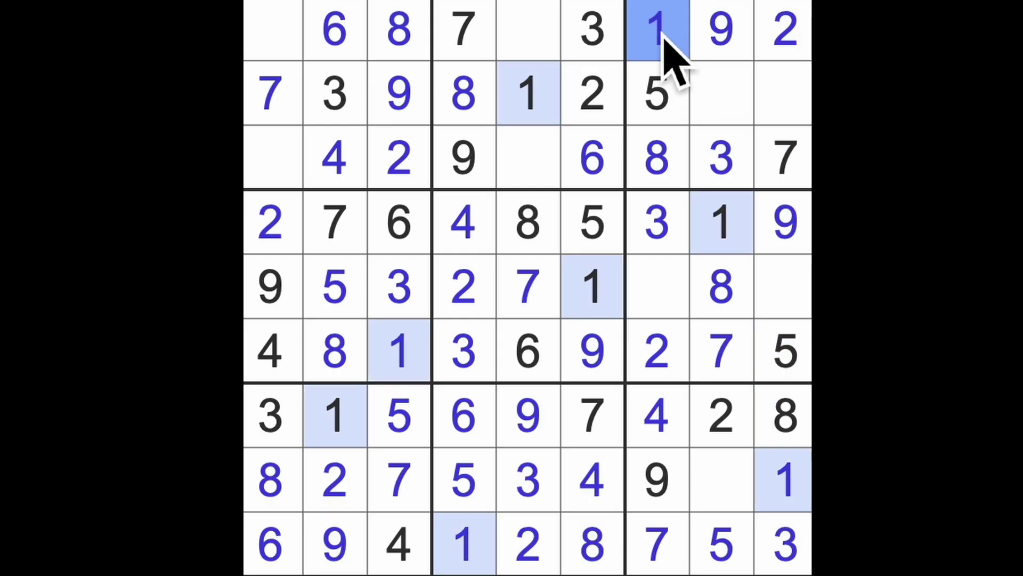
click(271, 156)
text(1)
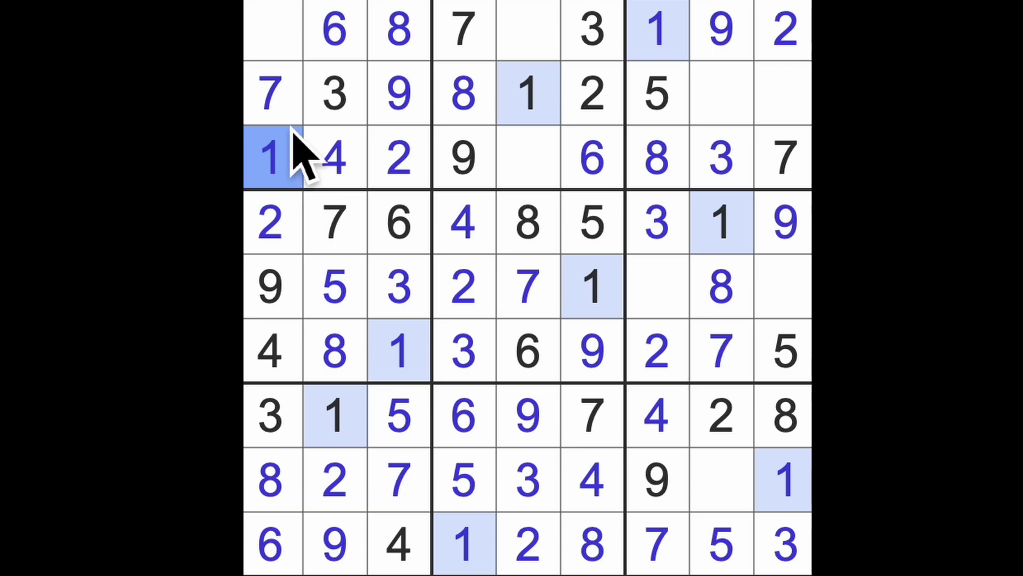
- Enter 5s in the top-left cell and row 3 column 5, and 4 in row 1 column 5
click(274, 32)
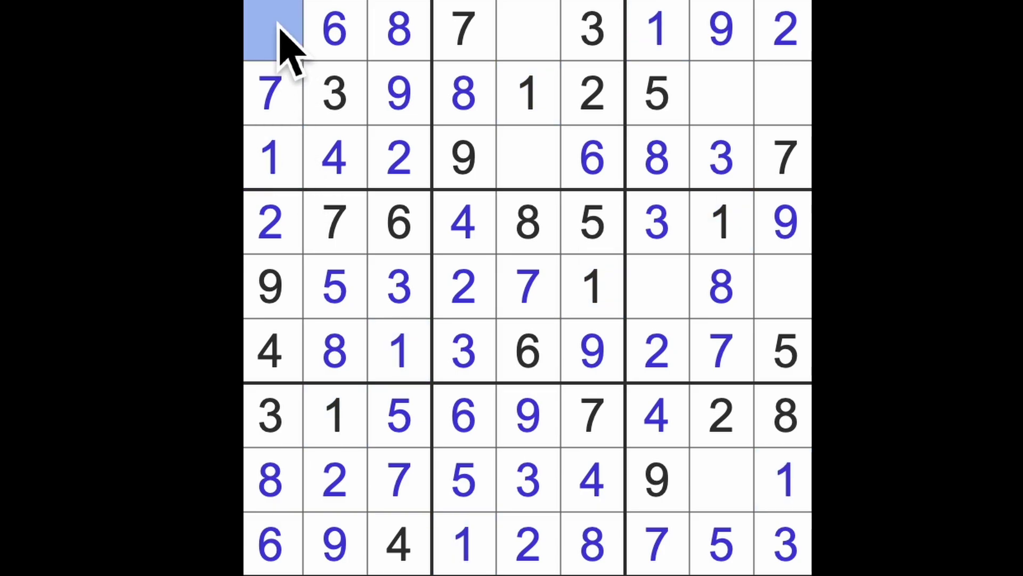
text(5)
drag(281, 42, 520, 36)
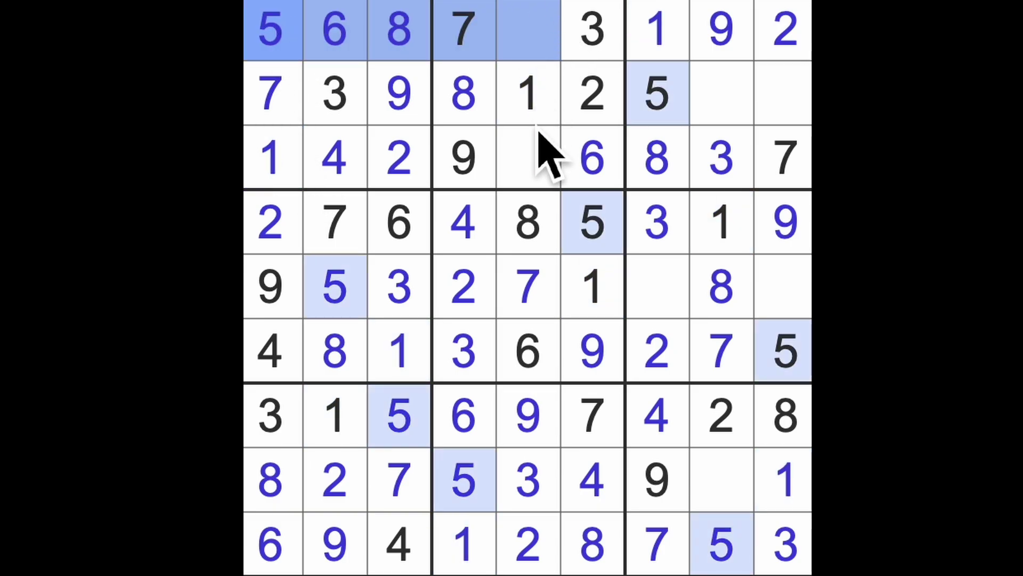
click(528, 157)
text(5)
click(527, 32)
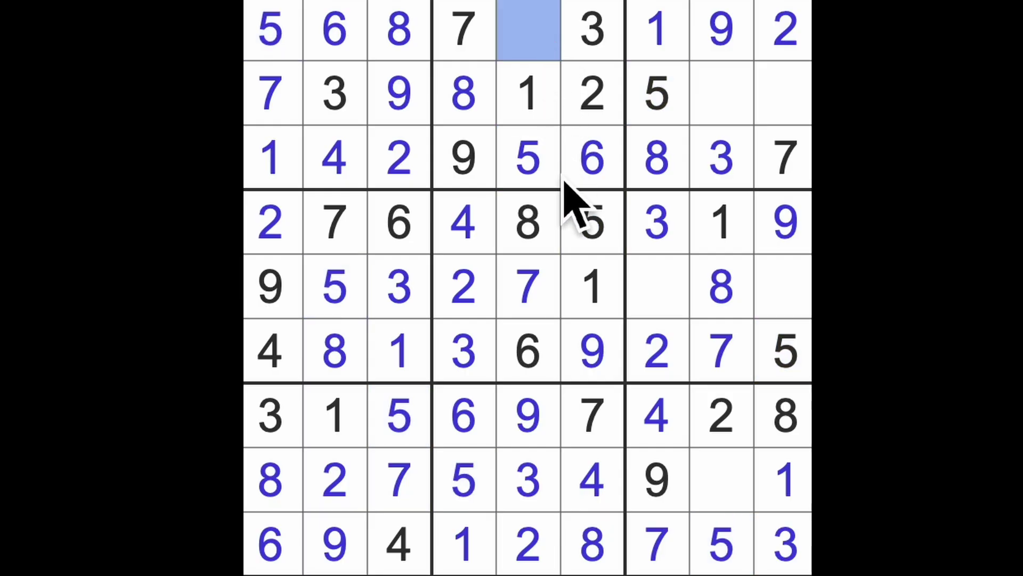
text(4)
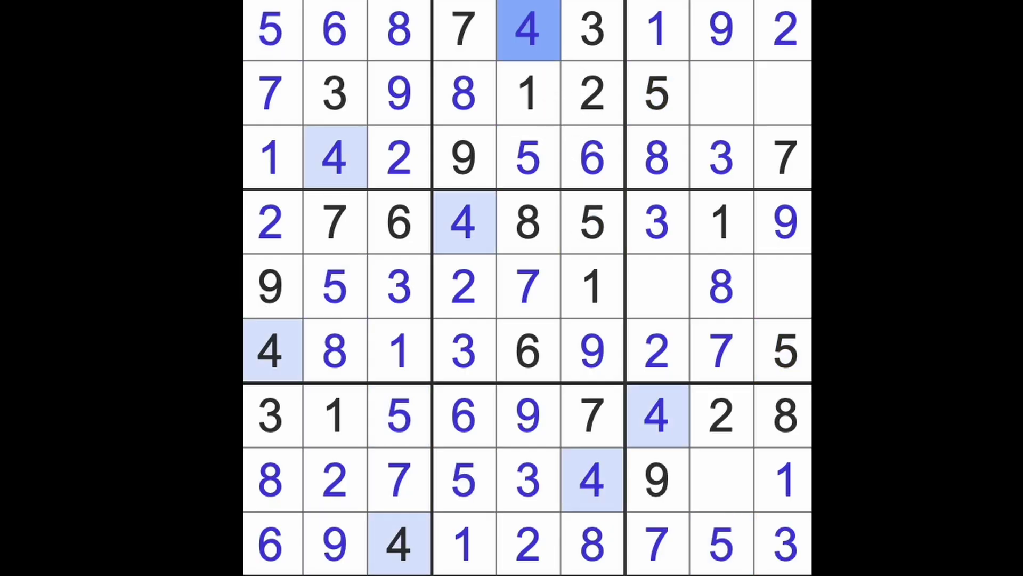
- Enter 4s in row 5 column 9 and row 2 column 8, then the final three 6s
drag(657, 416, 657, 288)
click(783, 288)
text(4)
drag(784, 288, 800, 120)
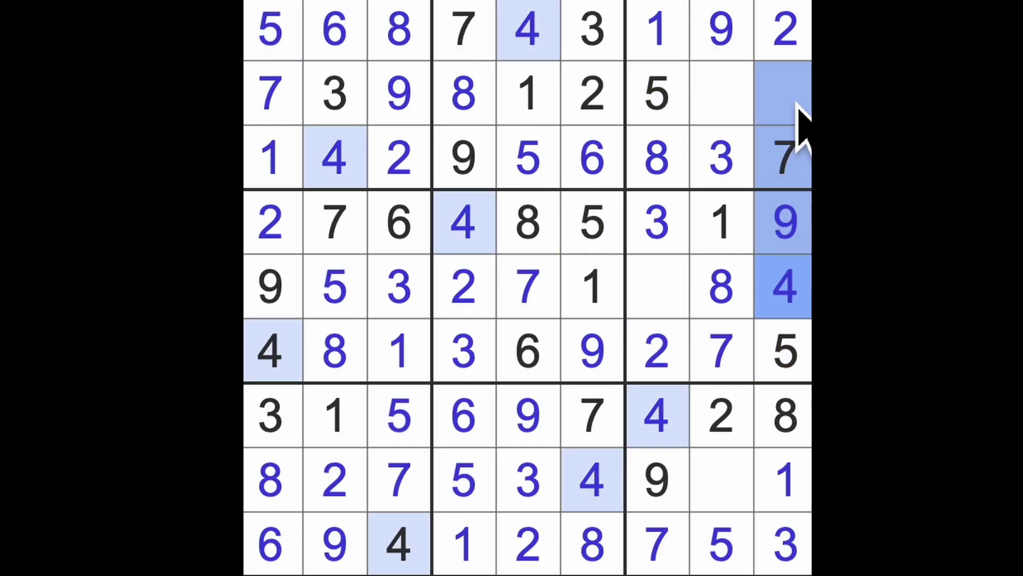
click(747, 104)
text(4)
click(788, 104)
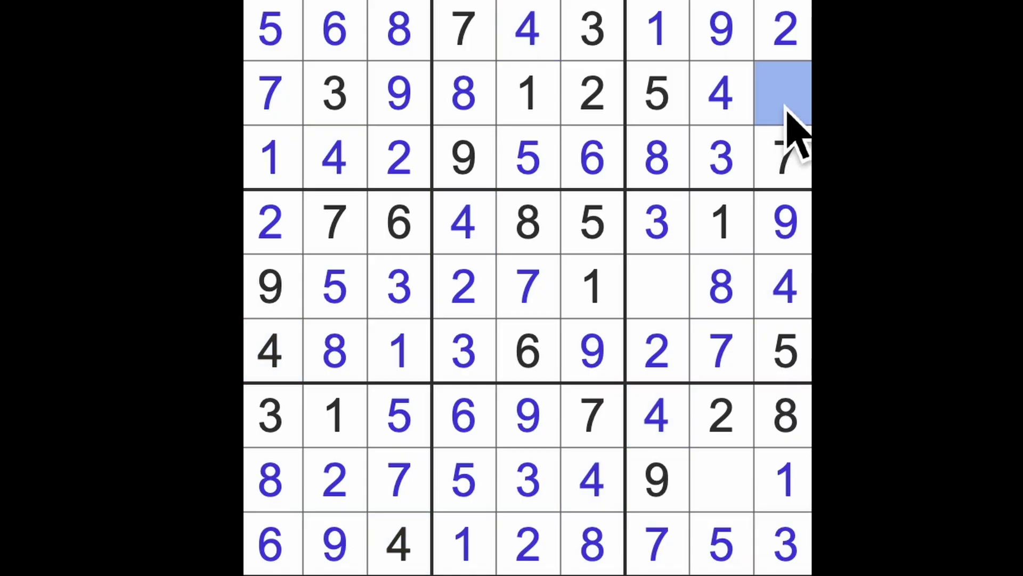
text(6)
click(657, 288)
text(6)
click(719, 480)
text(6)
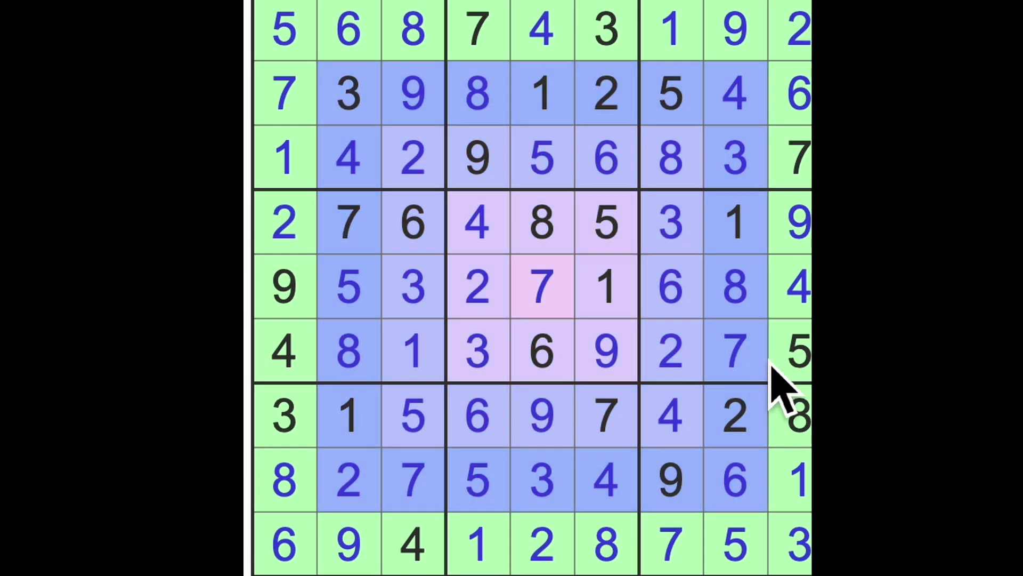